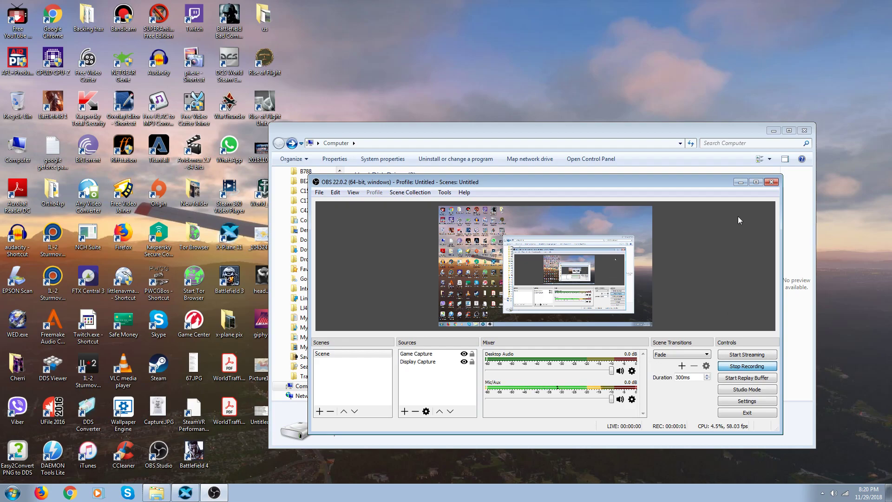
Minimize OBS Studio so the Computer window with its drives is visible.
click(741, 183)
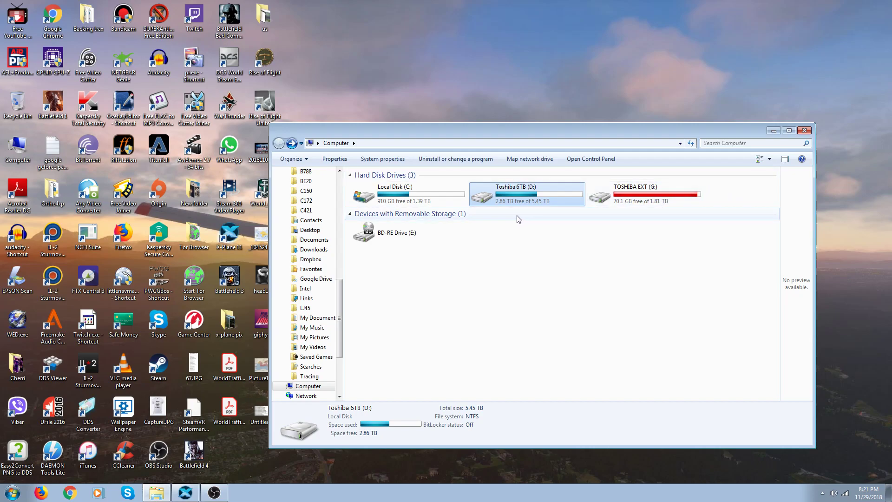
double_click(373, 200)
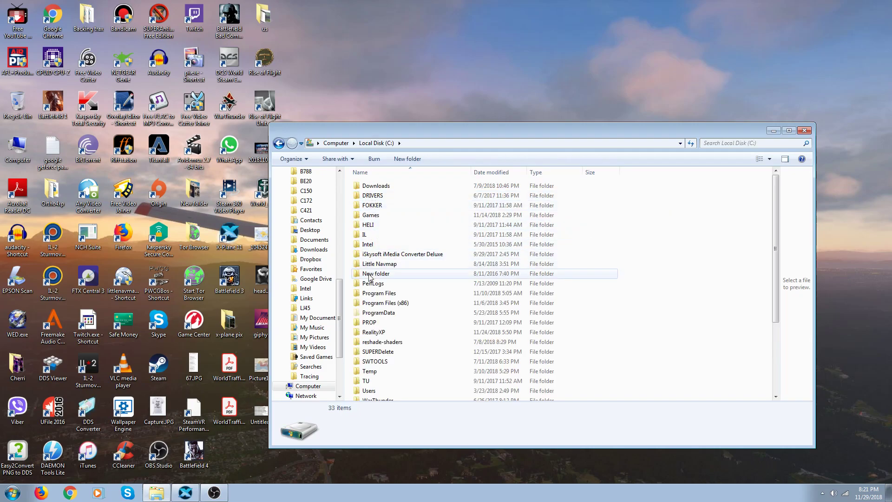
double_click(374, 303)
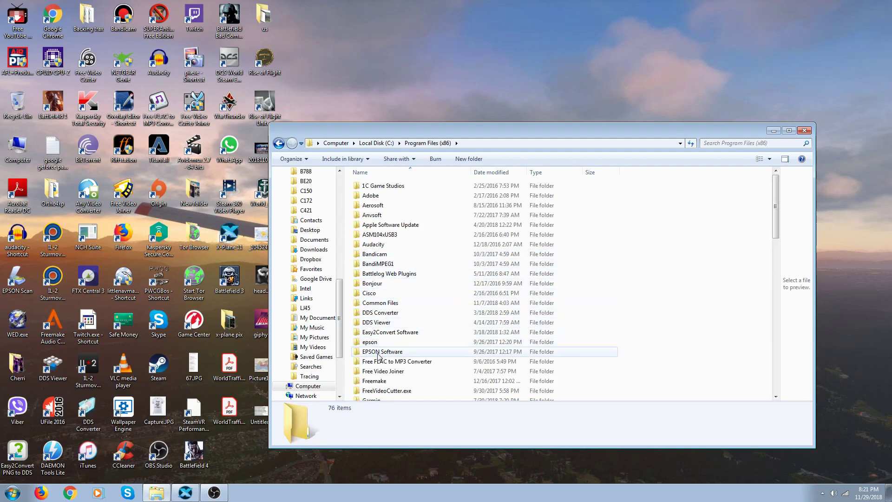
scroll(378, 365, down, 4)
scroll(377, 365, down, 2)
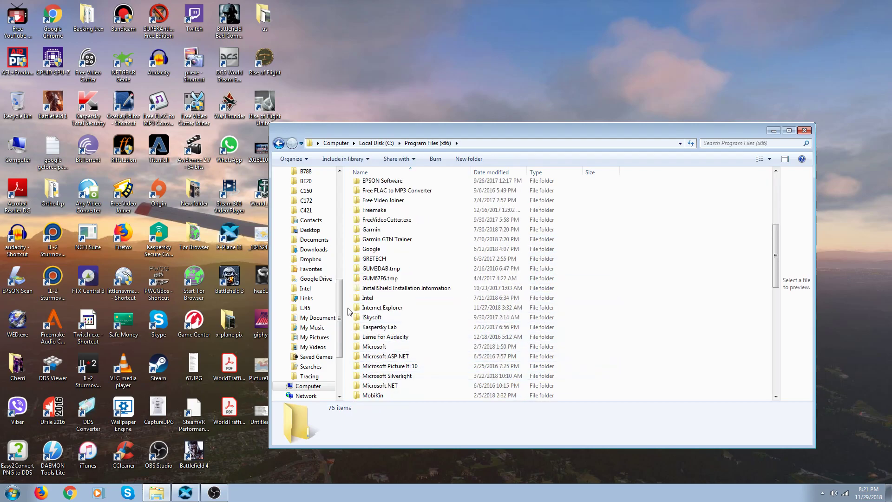
click(280, 143)
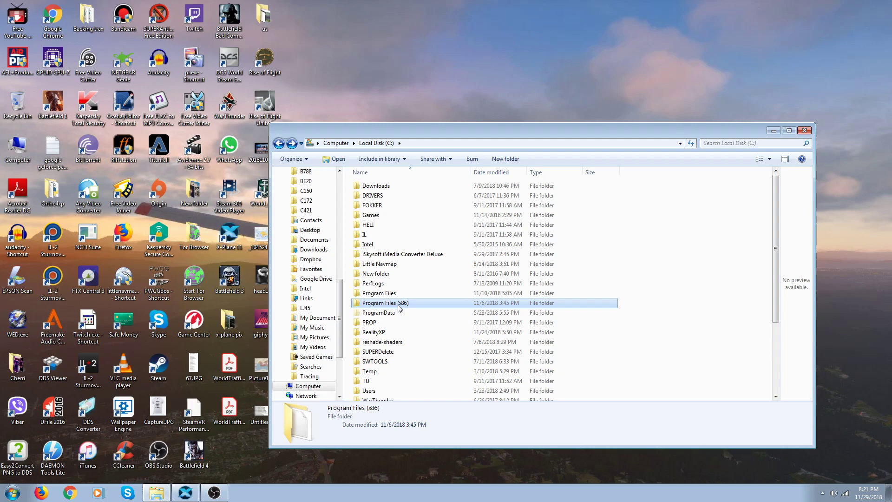
double_click(377, 302)
scroll(376, 302, down, 4)
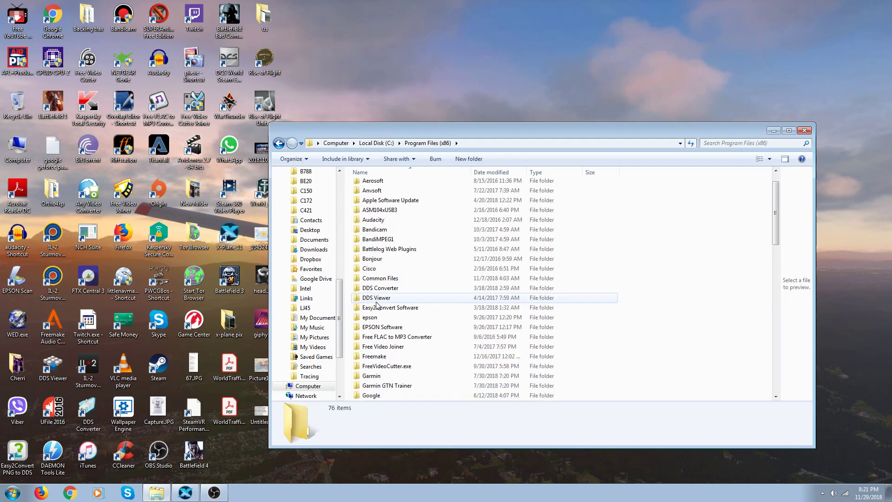
scroll(377, 305, down, 10)
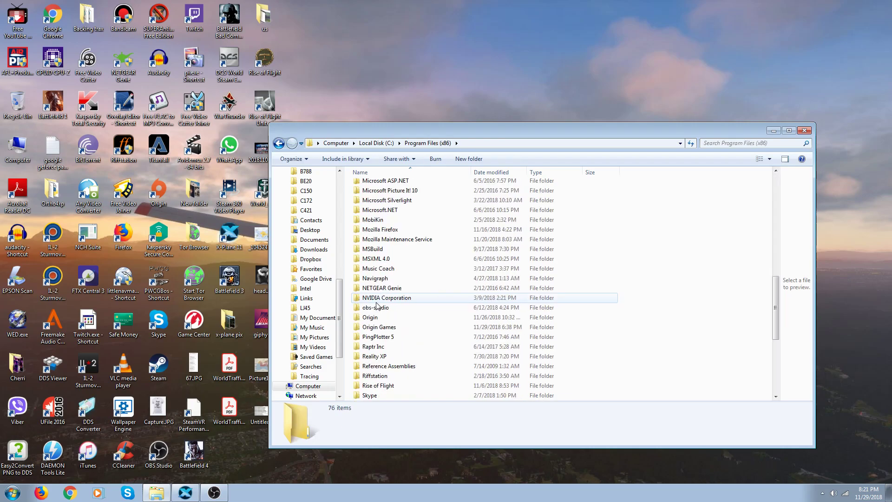
scroll(376, 306, down, 2)
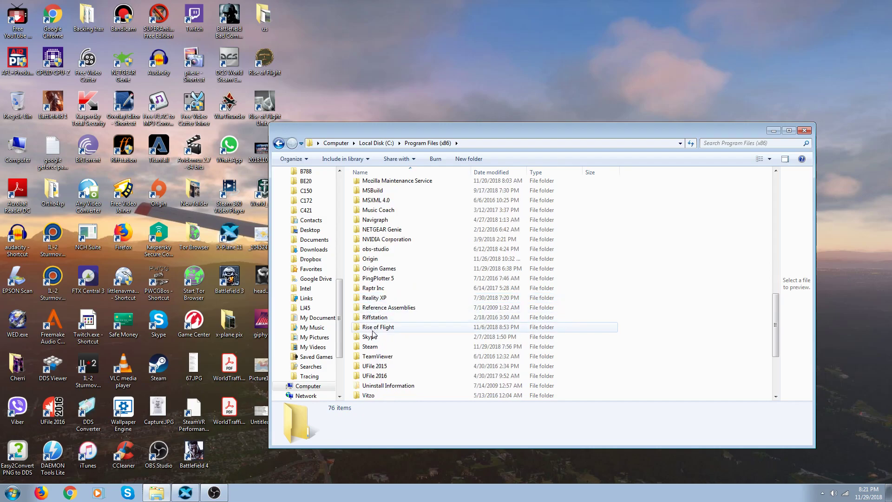
double_click(370, 348)
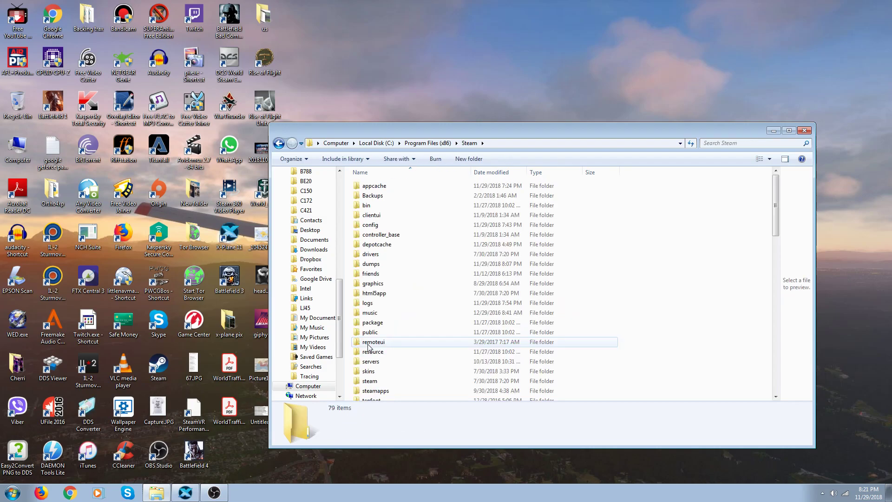
scroll(369, 347, down, 1)
double_click(370, 366)
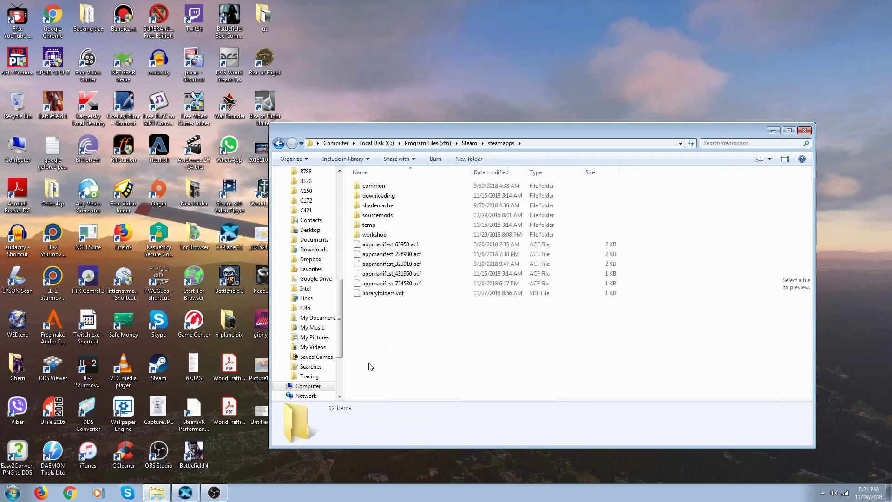
double_click(373, 185)
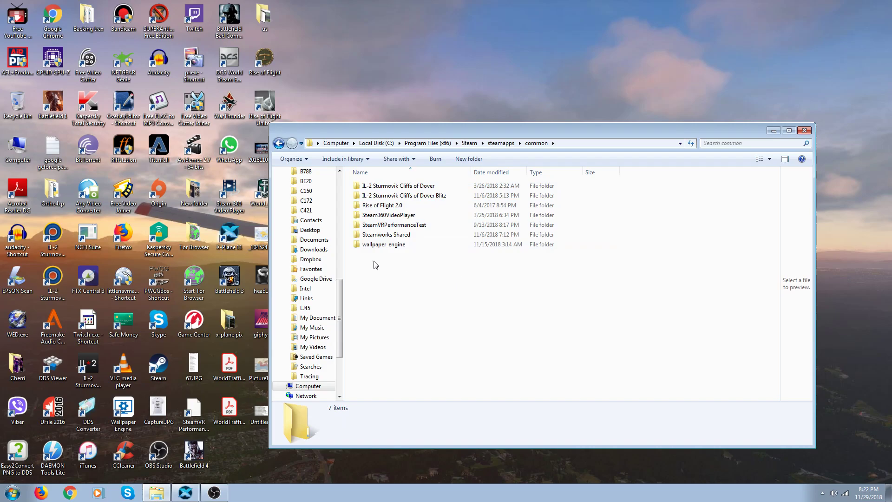
click(279, 144)
click(279, 143)
click(278, 143)
click(279, 144)
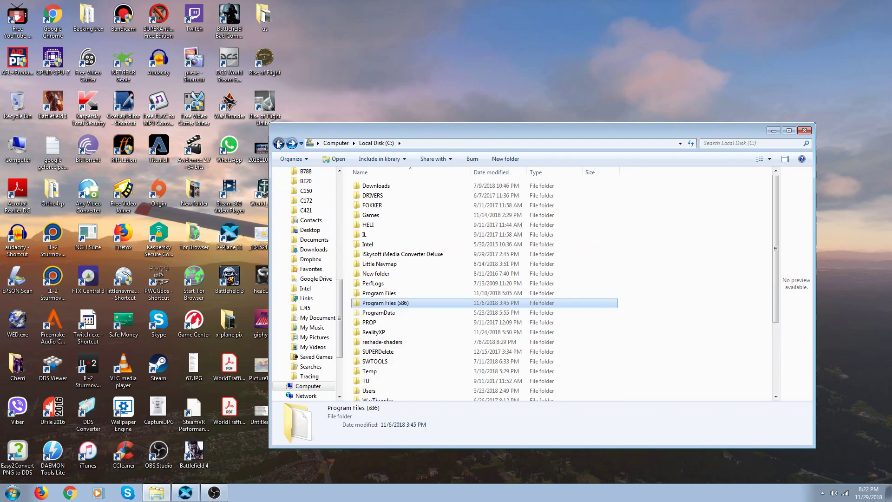
click(279, 144)
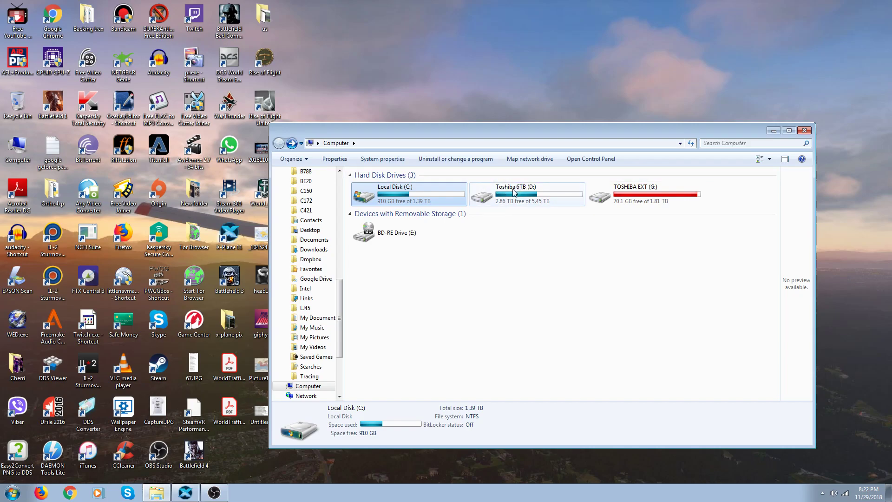
Browse from Toshiba 6TB (D:) through Steam, Steamapps, common and X-Plane 11 into Custom Scenery.
double_click(482, 201)
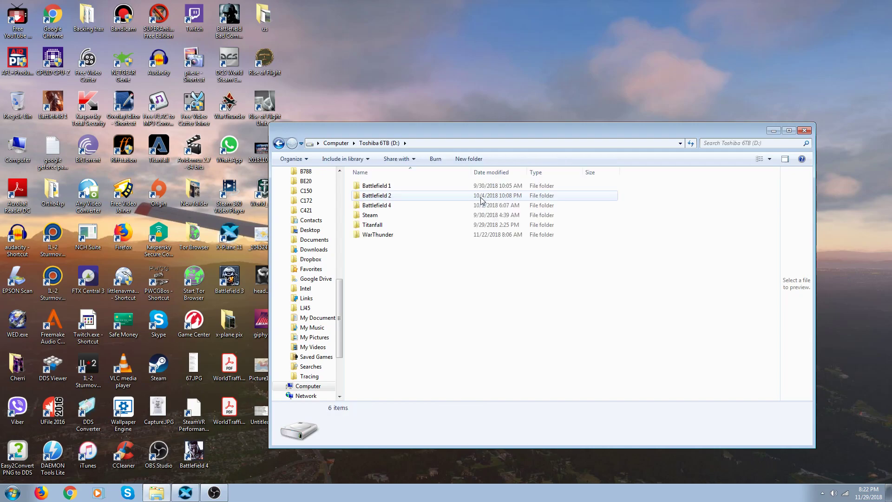
double_click(447, 216)
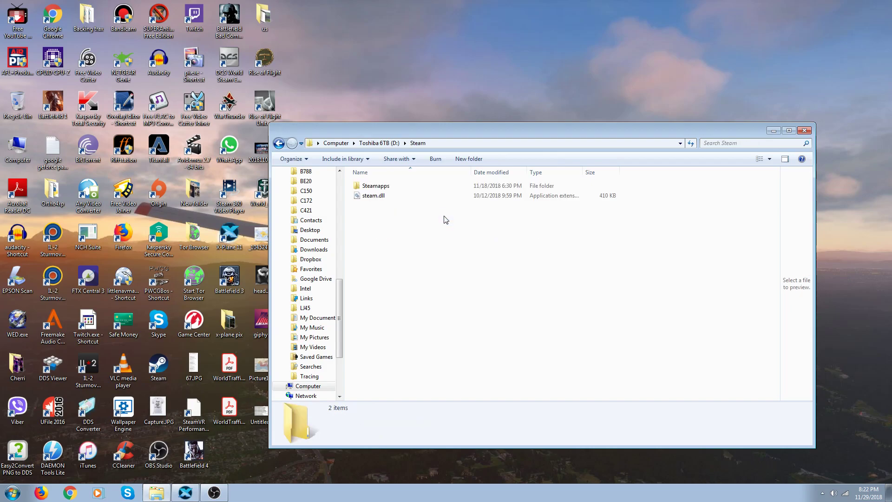
double_click(412, 187)
double_click(411, 186)
click(383, 235)
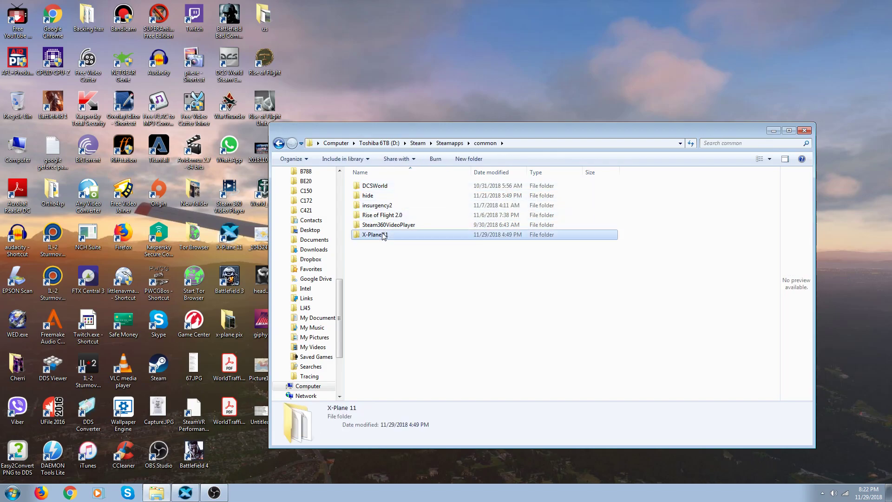
double_click(382, 235)
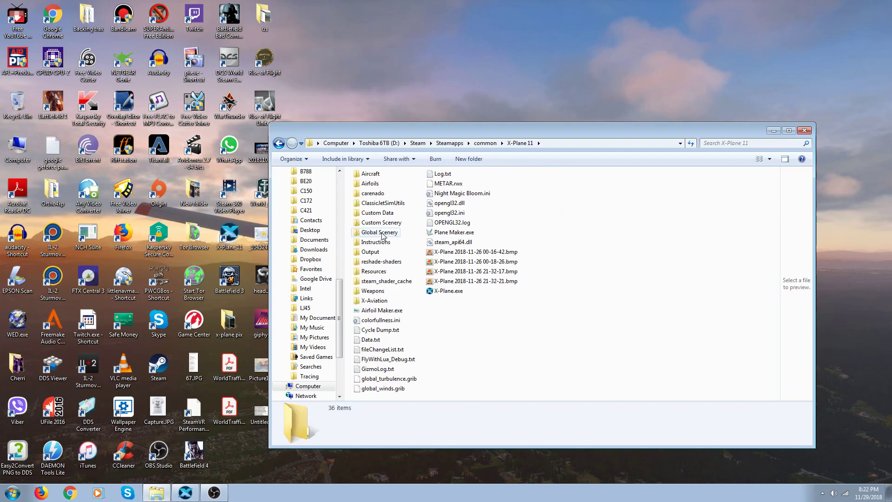
double_click(382, 223)
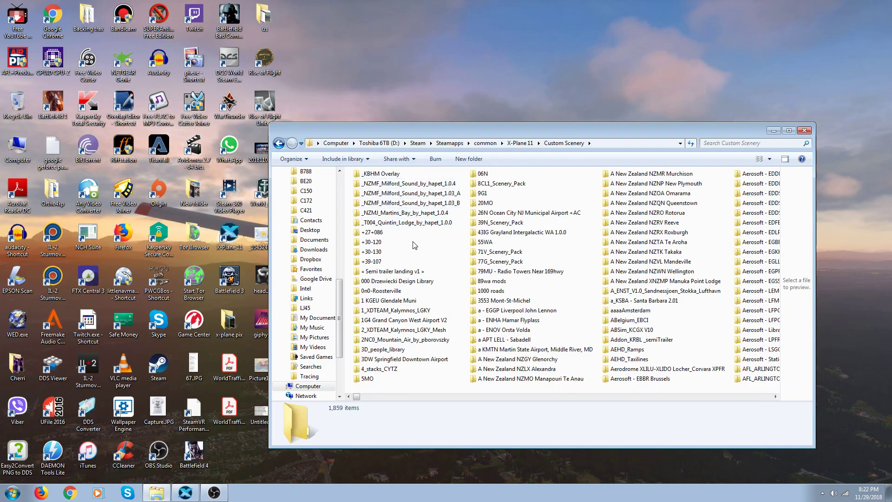
Scroll to the end of the Custom Scenery list and open scenery_packs.ini in Notepad.
scroll(427, 279, down, 2)
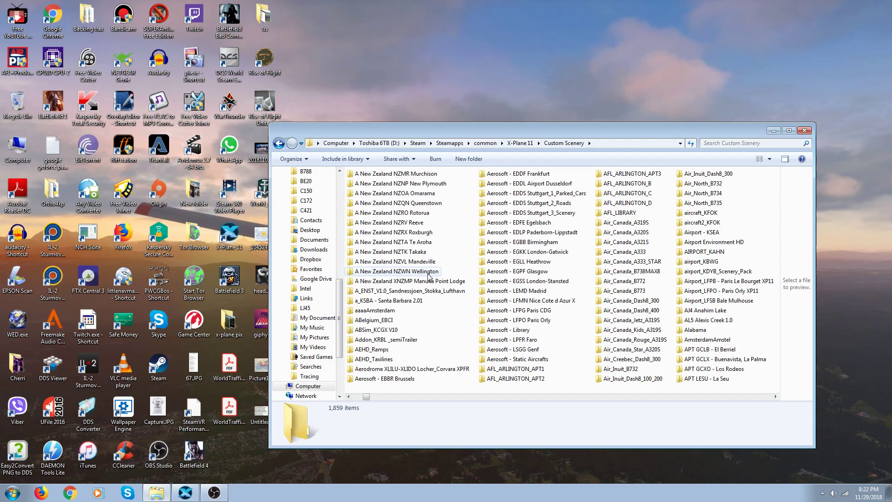
scroll(400, 263, down, 10)
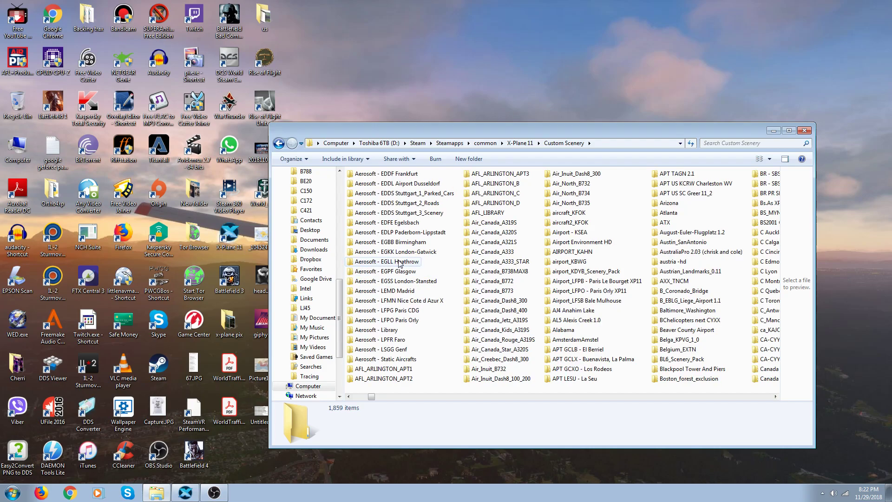
scroll(401, 263, down, 15)
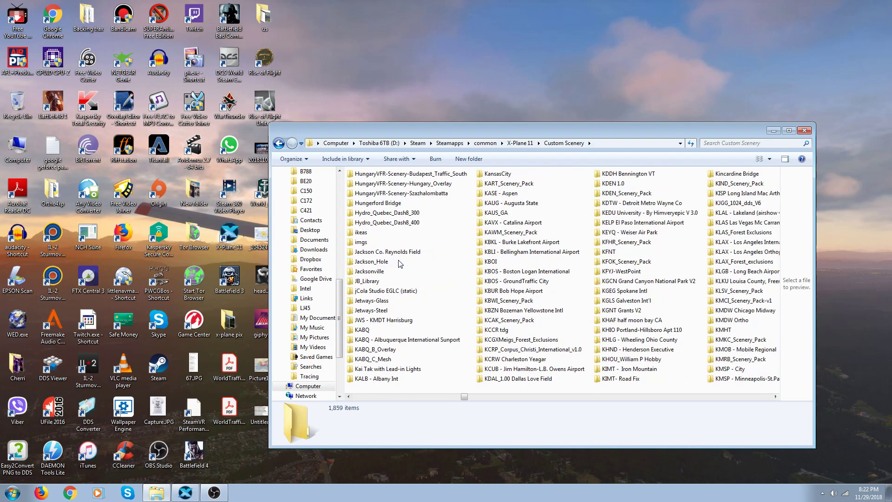
scroll(402, 262, down, 15)
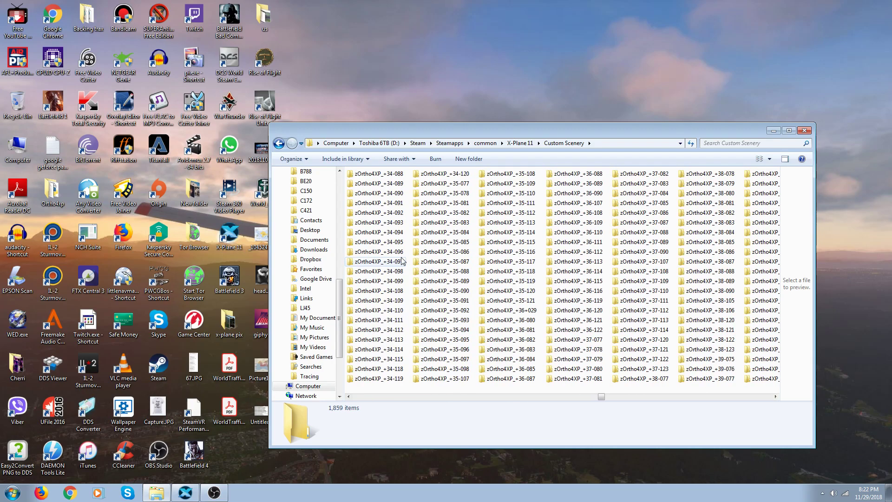
scroll(403, 262, down, 8)
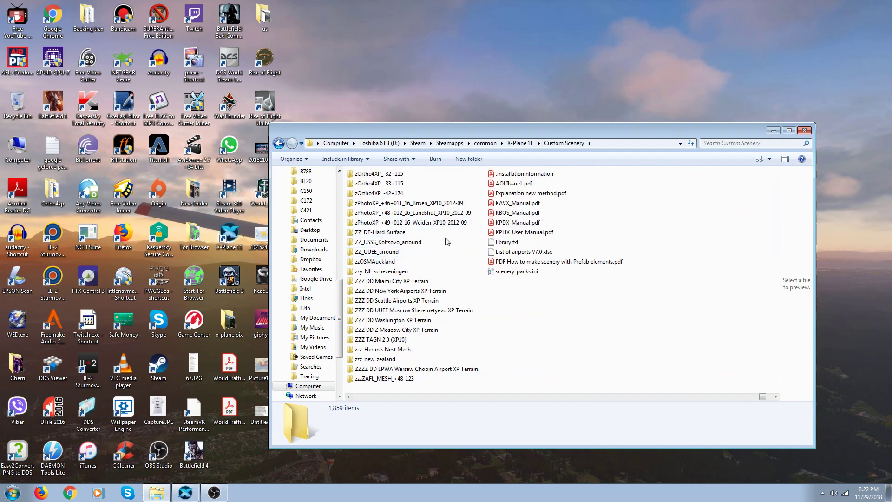
double_click(506, 273)
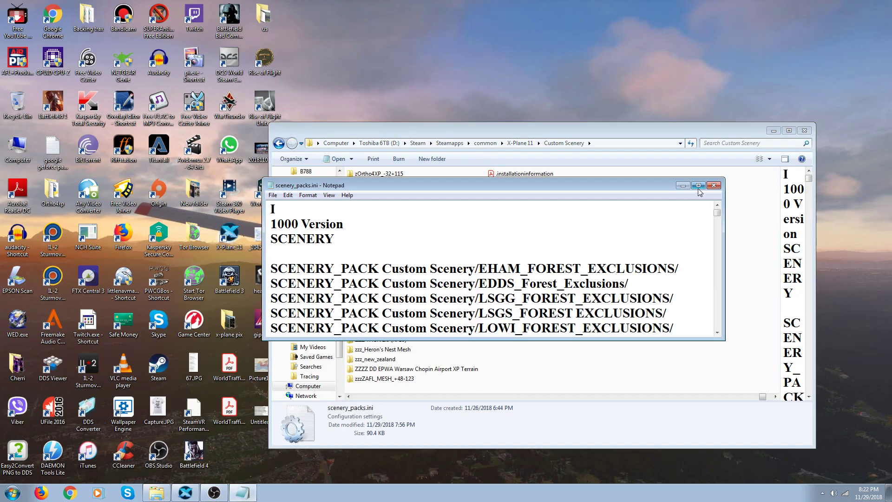
click(698, 186)
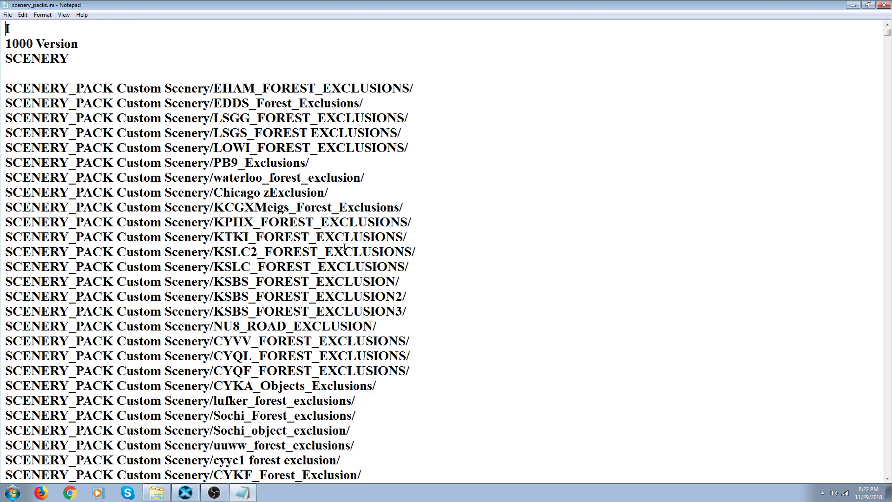
scroll(332, 289, down, 3)
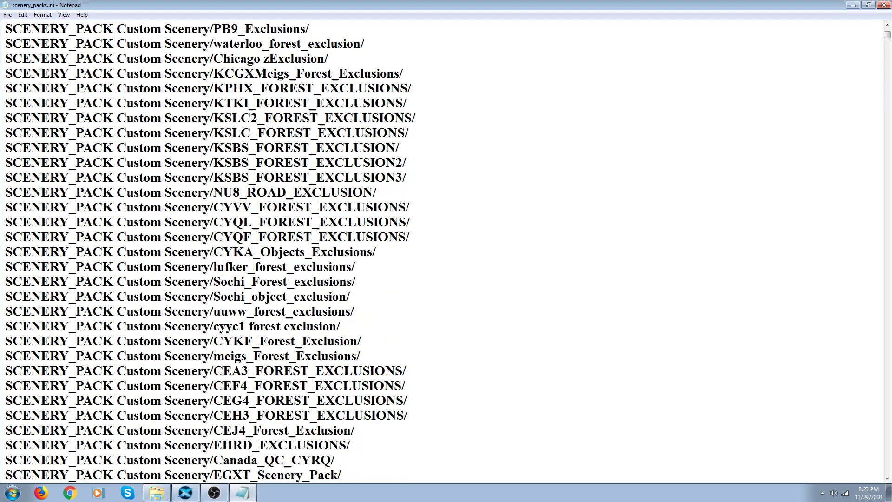
scroll(332, 289, down, 2)
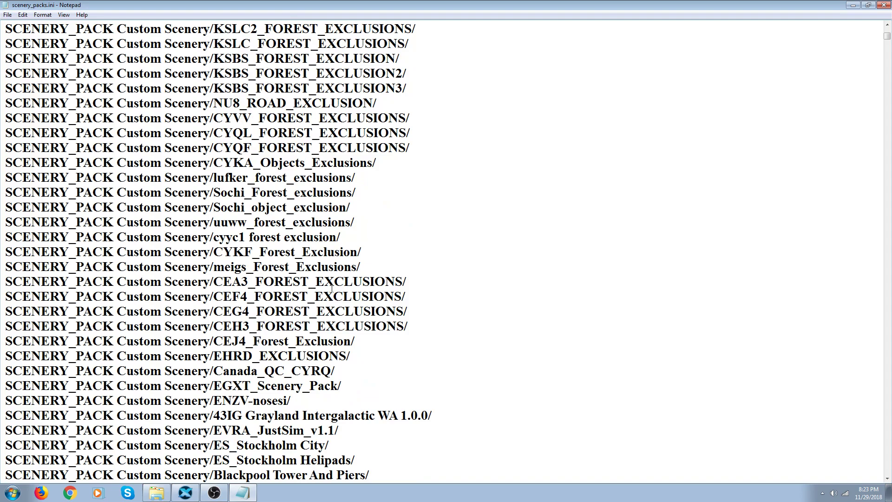
scroll(326, 240, down, 2)
scroll(322, 243, down, 1)
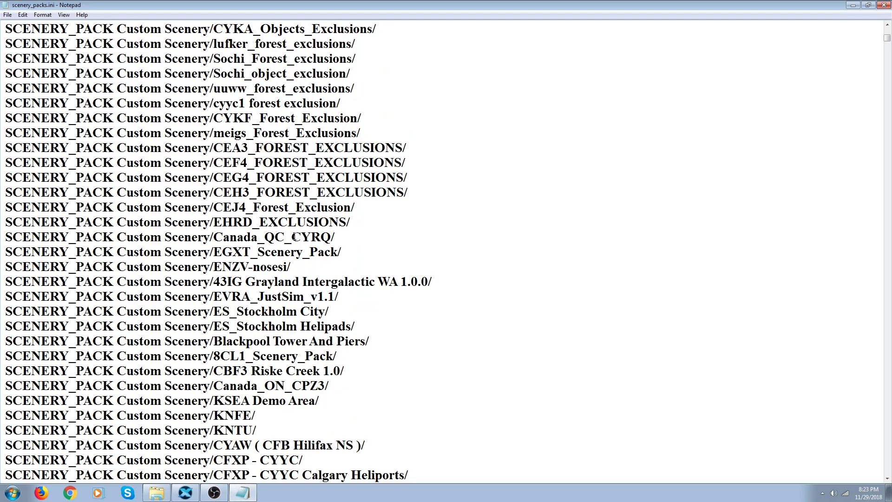
scroll(294, 230, down, 2)
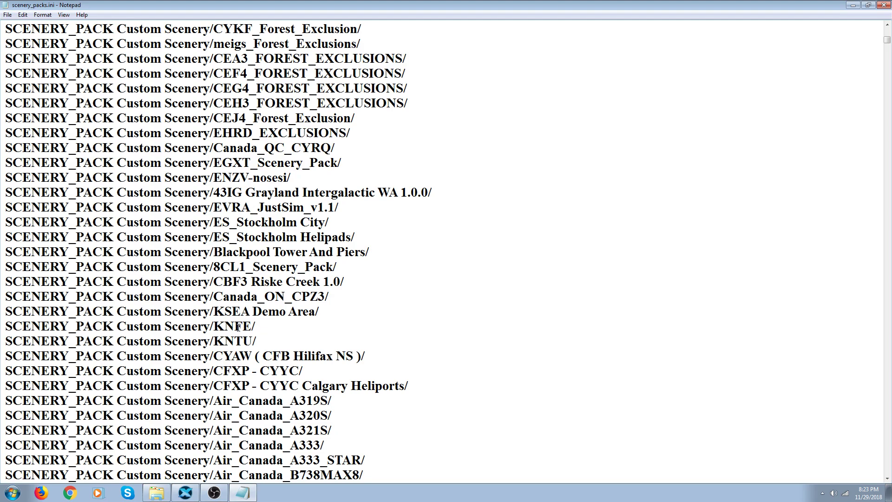
scroll(230, 327, down, 3)
scroll(239, 327, down, 9)
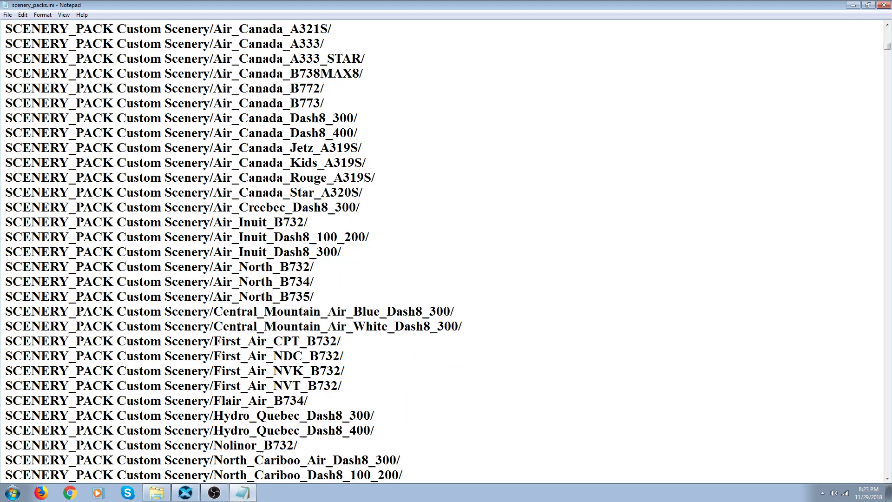
scroll(238, 327, down, 2)
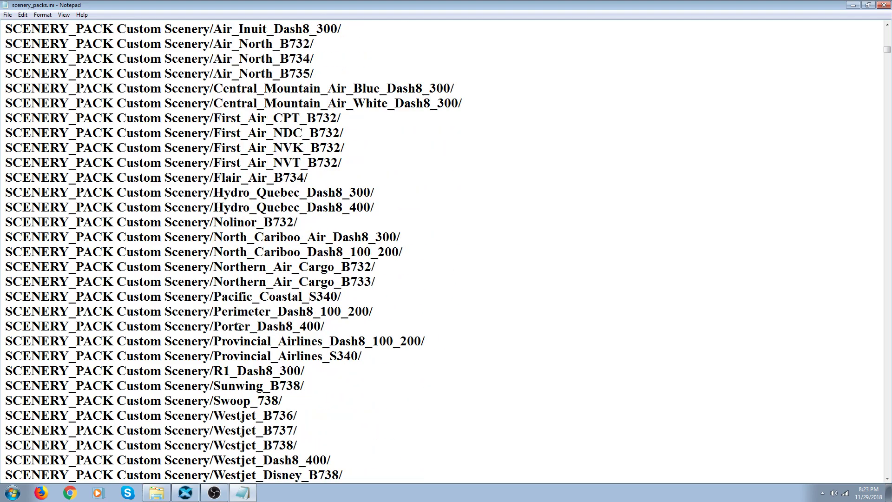
scroll(239, 327, down, 2)
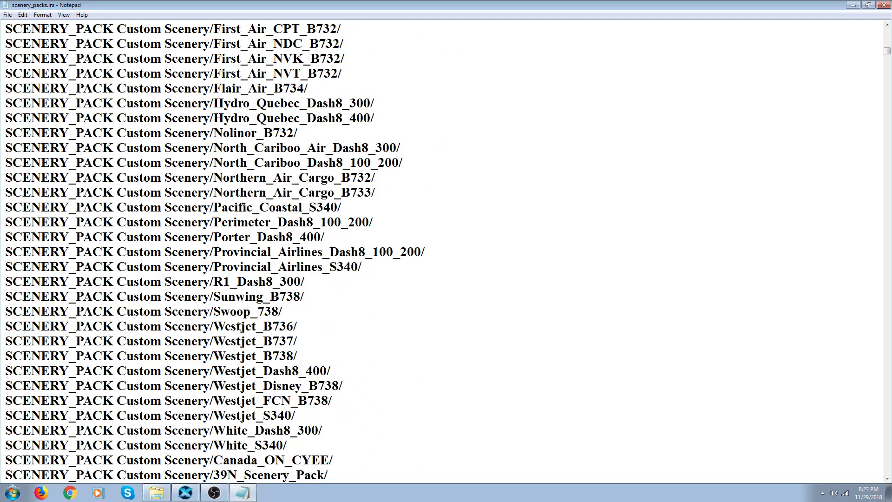
scroll(239, 327, down, 1)
scroll(239, 327, down, 3)
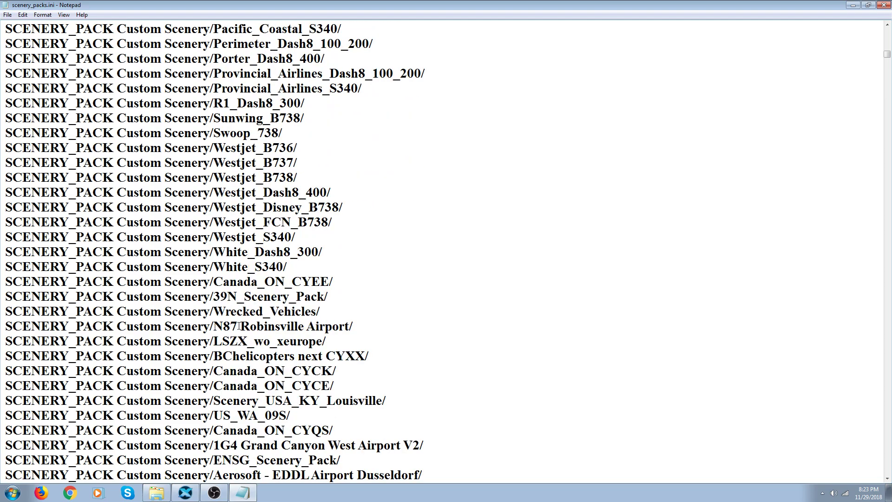
scroll(238, 327, down, 1)
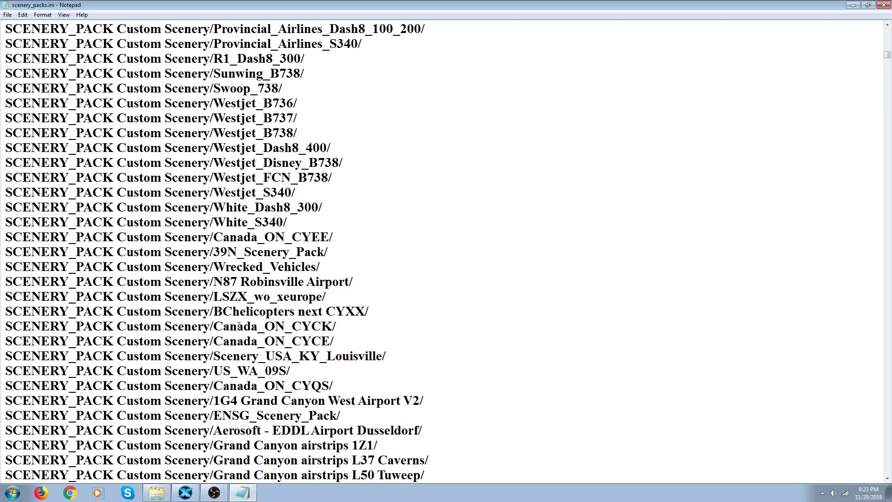
scroll(239, 327, down, 1)
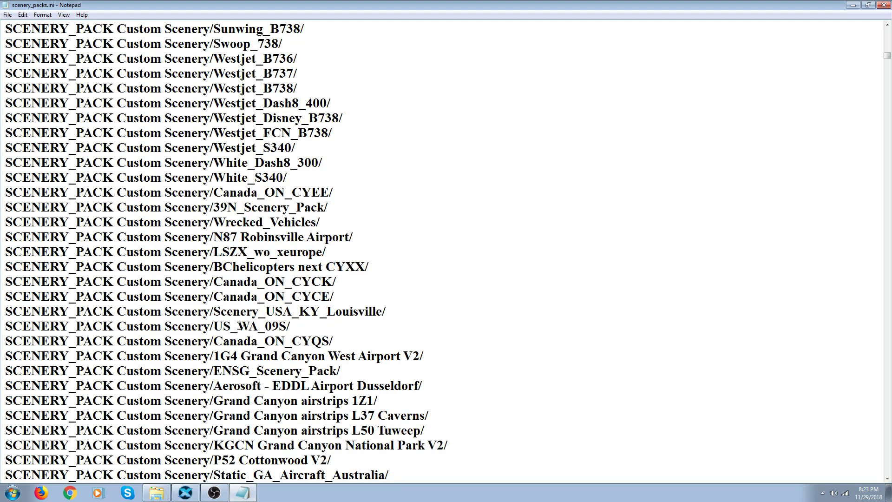
scroll(239, 327, down, 9)
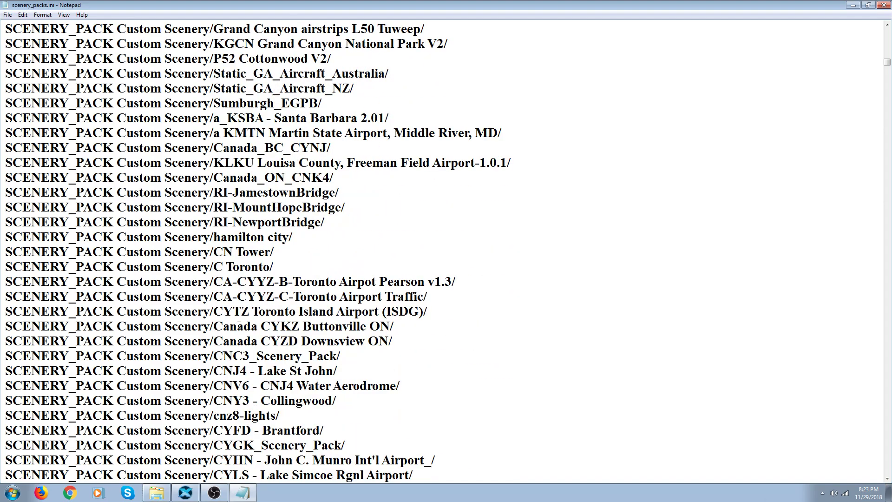
scroll(246, 329, down, 7)
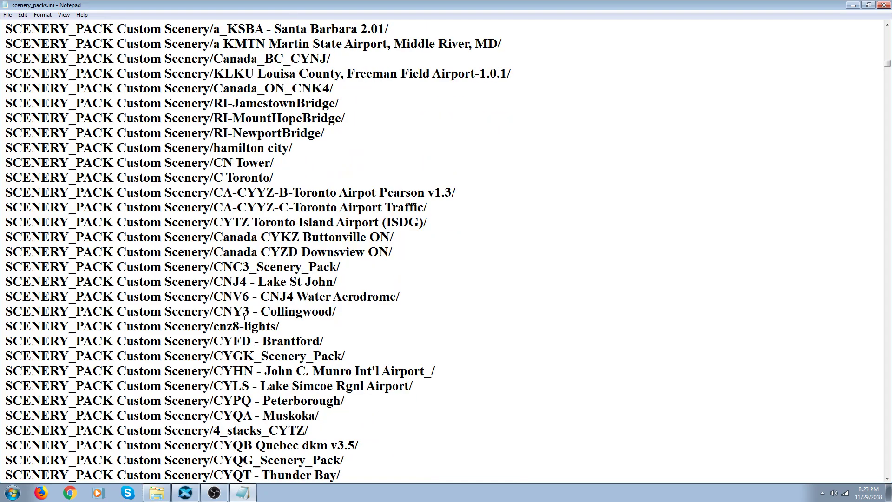
scroll(245, 317, down, 5)
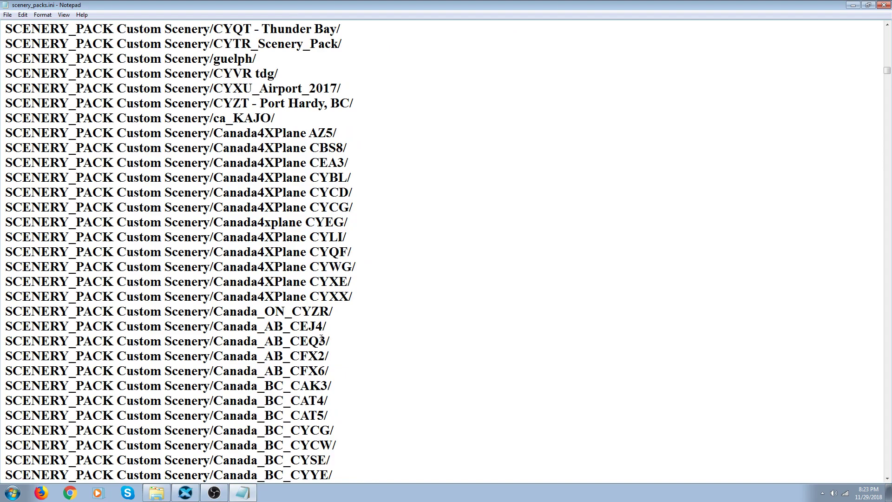
scroll(321, 339, down, 20)
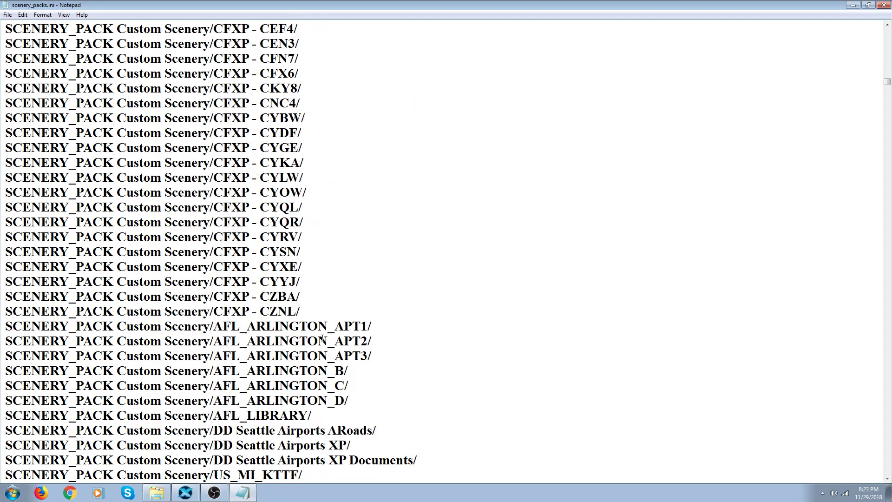
scroll(322, 339, down, 20)
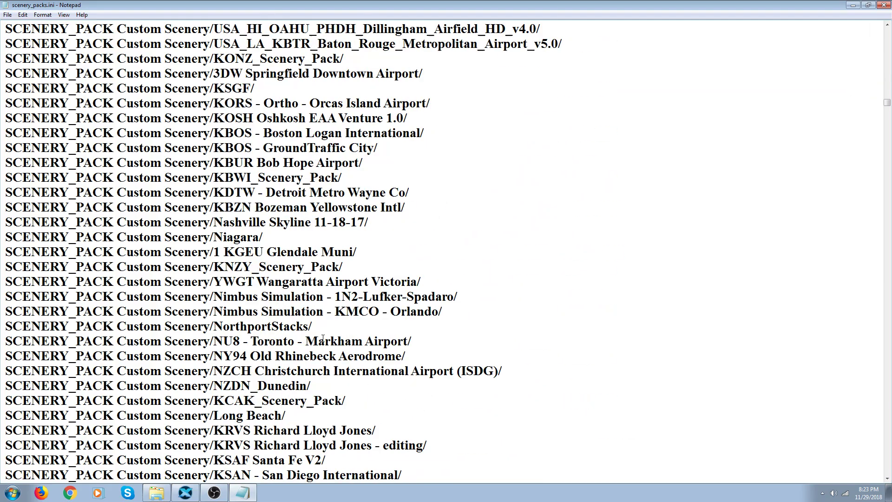
scroll(323, 338, down, 19)
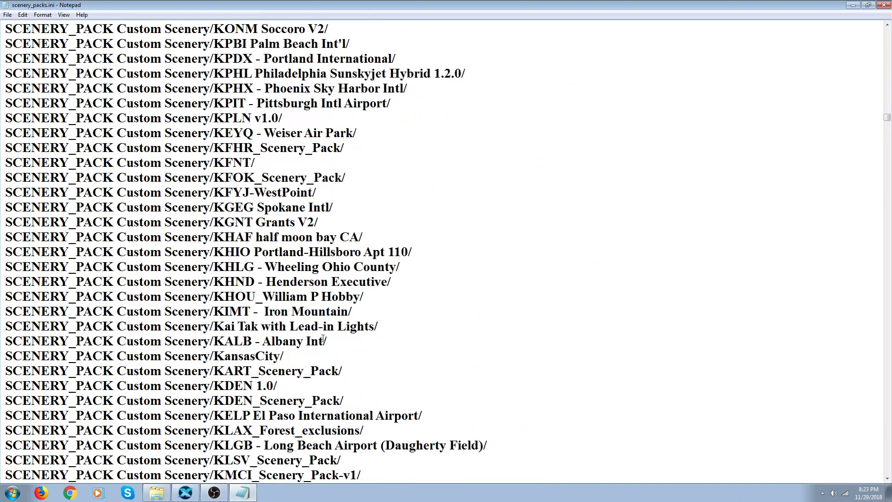
scroll(322, 338, down, 20)
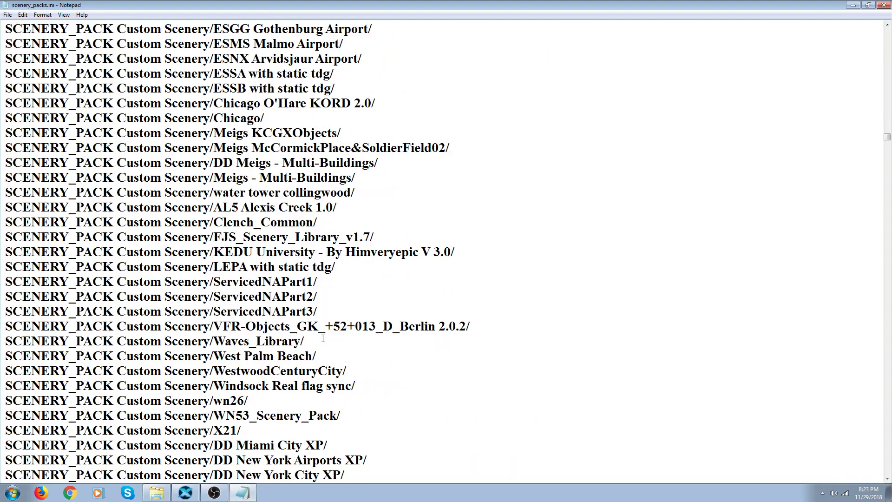
scroll(323, 339, down, 20)
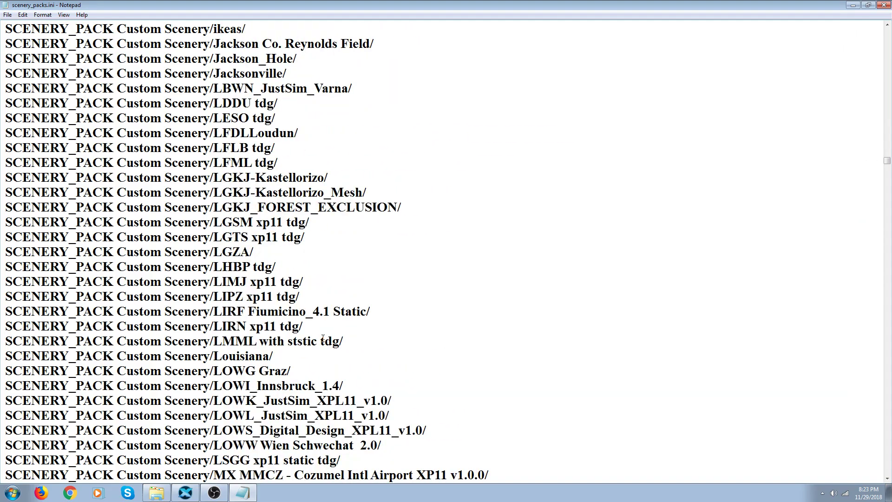
scroll(323, 339, down, 7)
scroll(323, 338, down, 20)
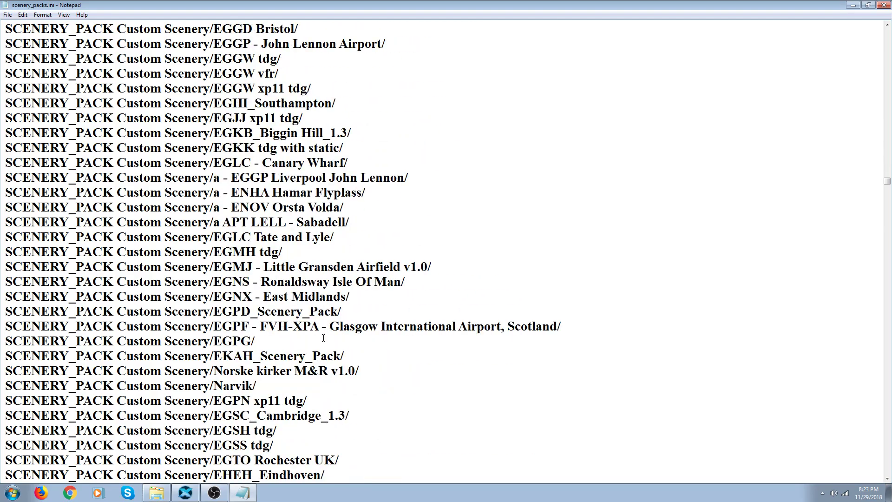
scroll(324, 338, down, 14)
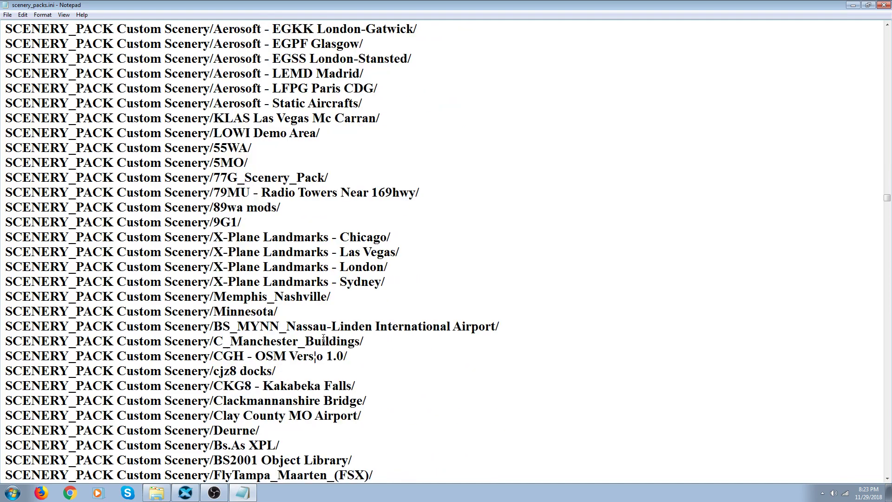
scroll(324, 338, down, 8)
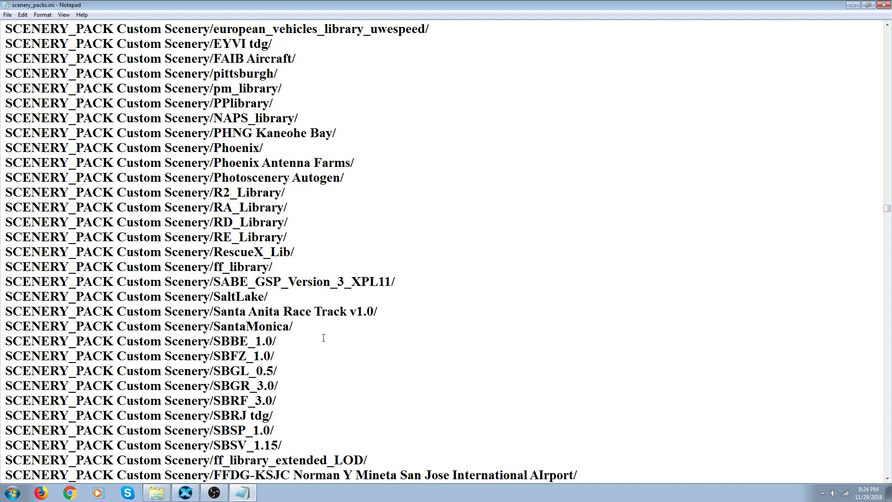
scroll(324, 338, down, 6)
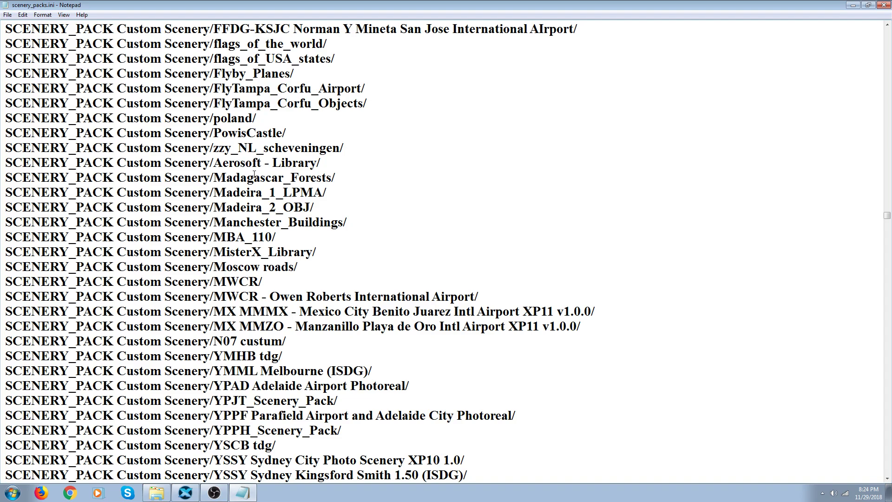
scroll(254, 174, down, 1)
scroll(254, 174, down, 7)
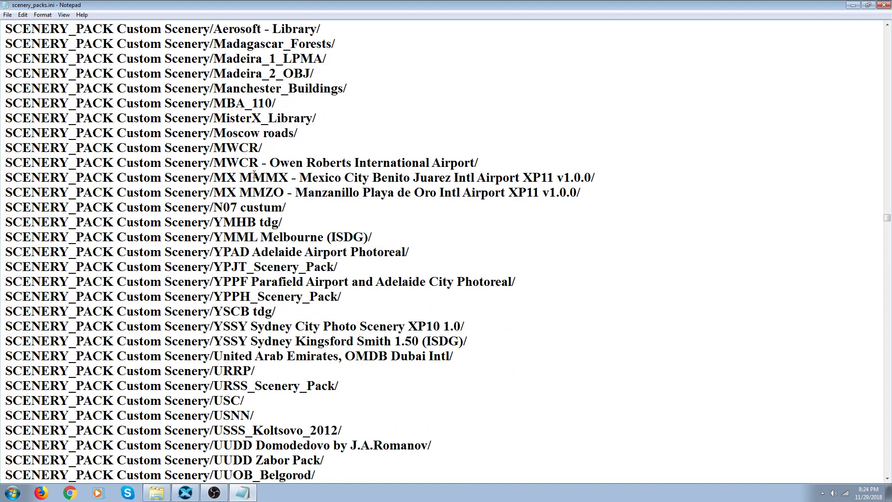
scroll(254, 174, down, 2)
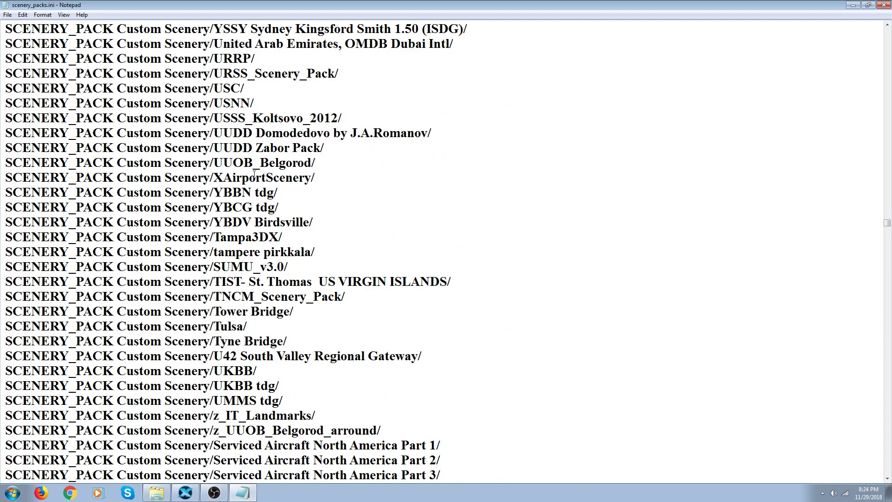
scroll(255, 174, down, 3)
scroll(255, 174, down, 7)
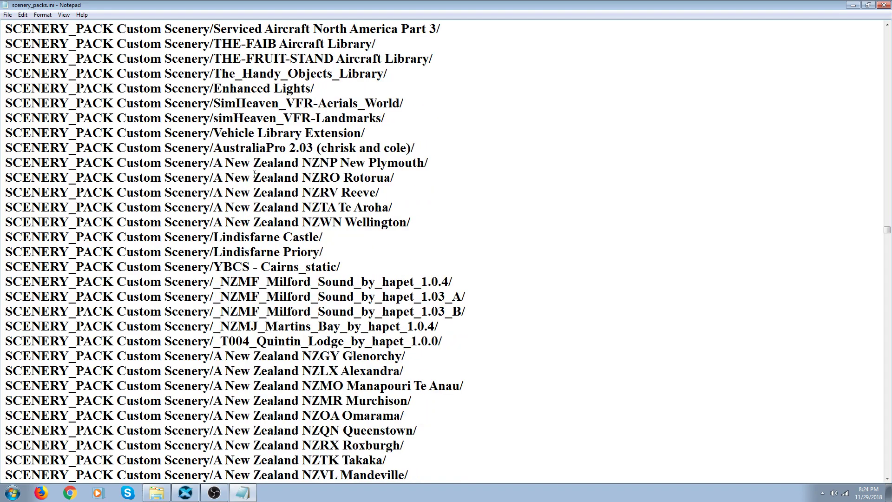
scroll(254, 175, down, 20)
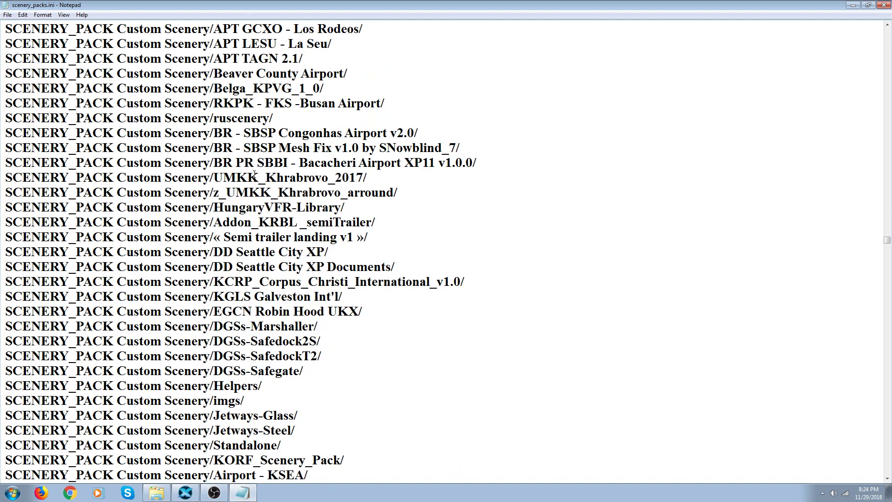
scroll(254, 174, down, 2)
scroll(254, 175, up, 4)
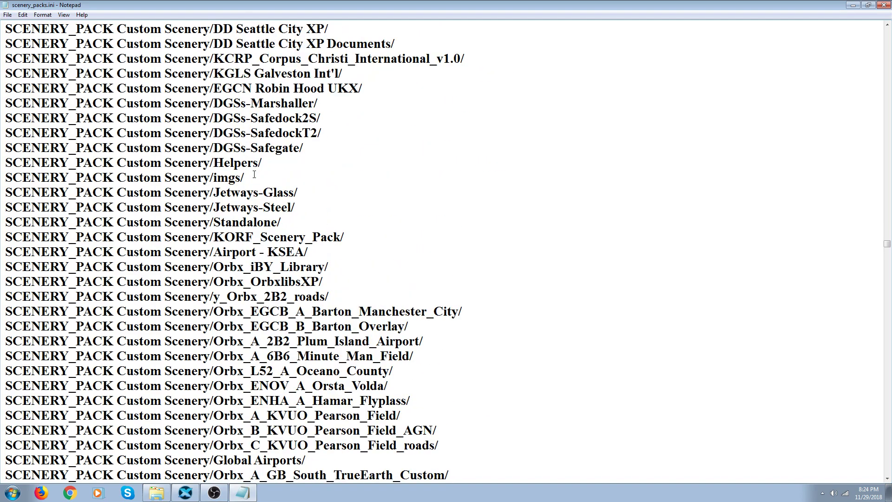
scroll(254, 174, up, 1)
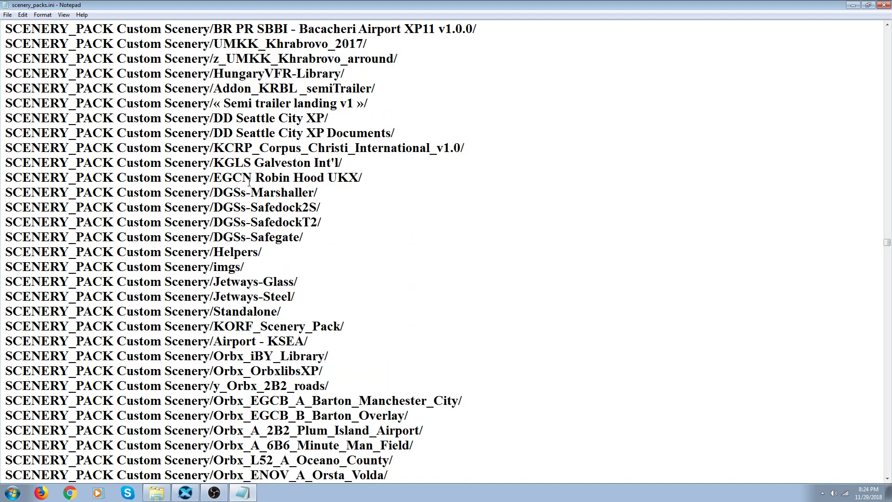
scroll(249, 183, down, 5)
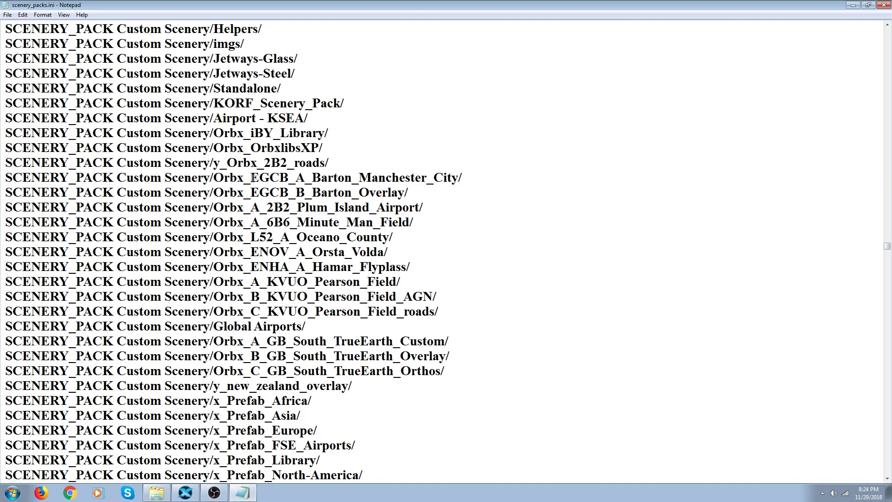
scroll(253, 178, down, 1)
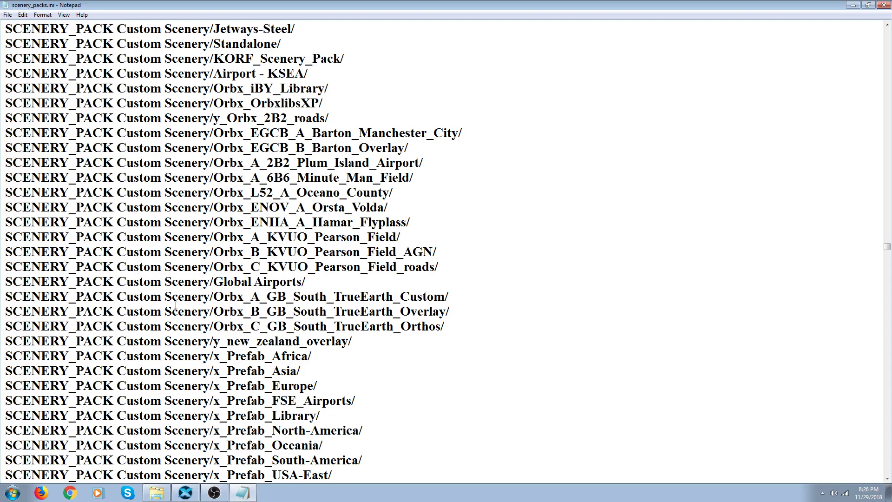
Select and cut the Orbx_B_GB_South_TrueEarth_Overlay line, leaving a blank line behind.
scroll(188, 293, up, 4)
scroll(188, 292, up, 14)
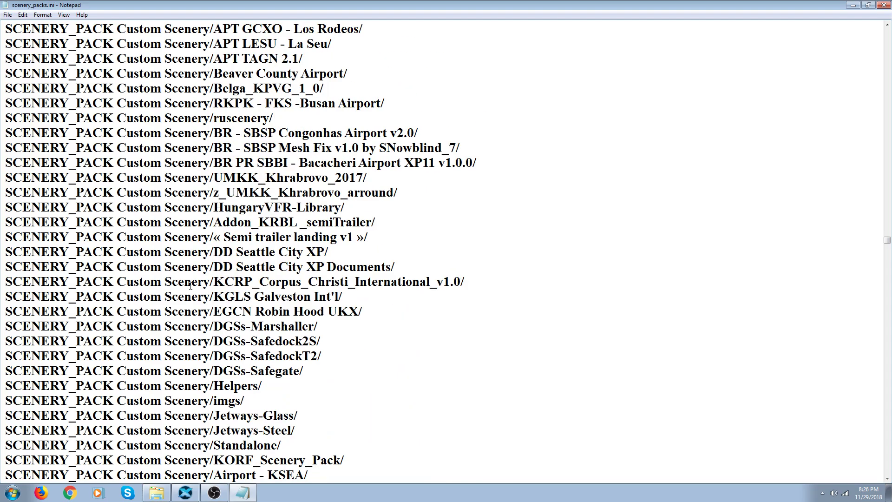
scroll(190, 282, down, 7)
scroll(190, 281, down, 13)
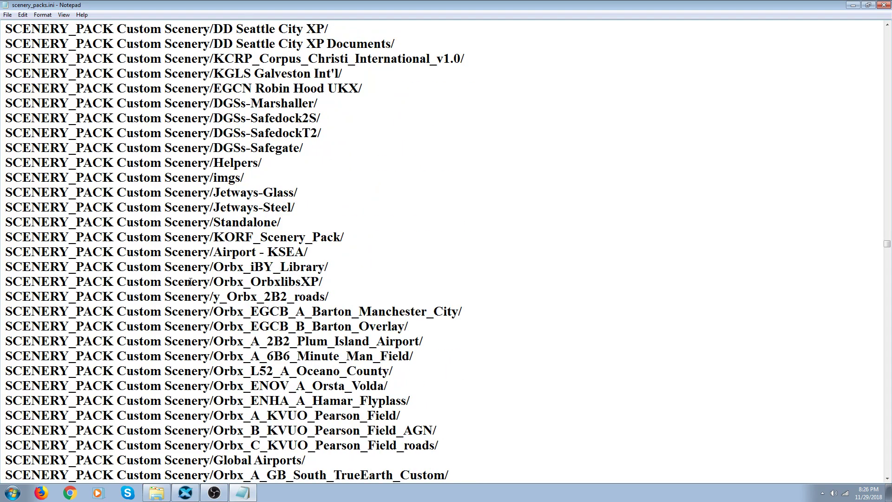
scroll(190, 282, down, 3)
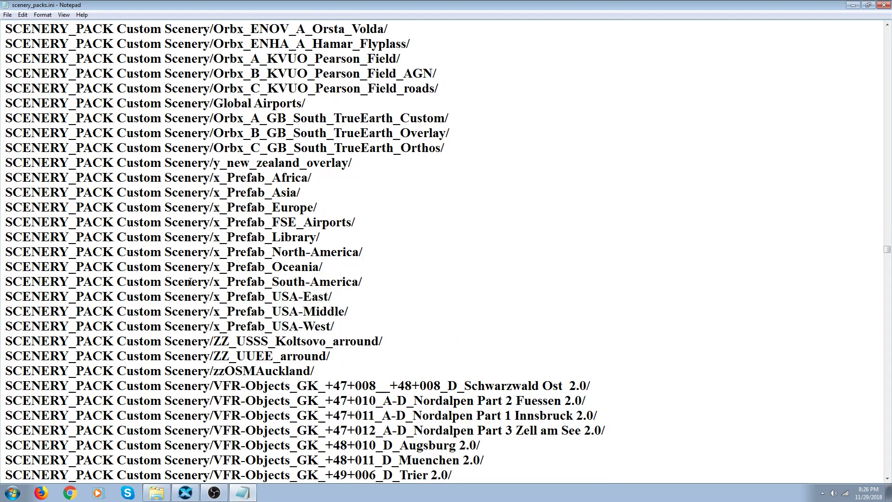
scroll(190, 282, up, 2)
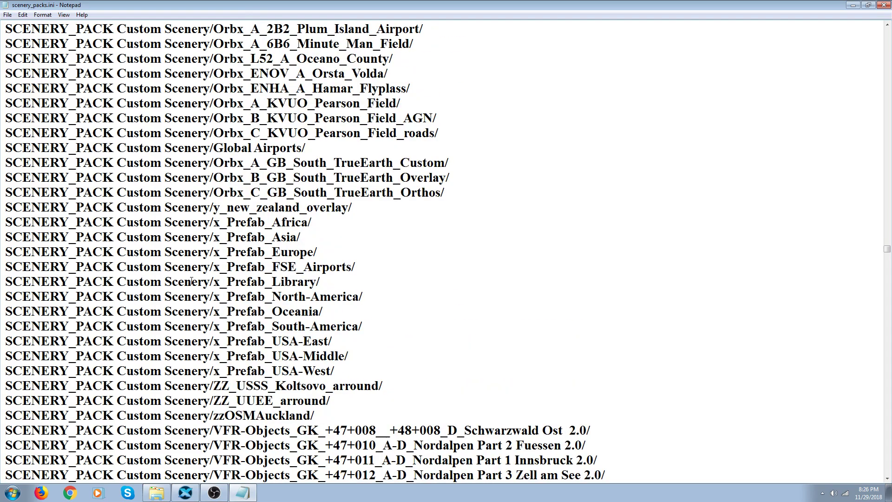
scroll(191, 282, up, 2)
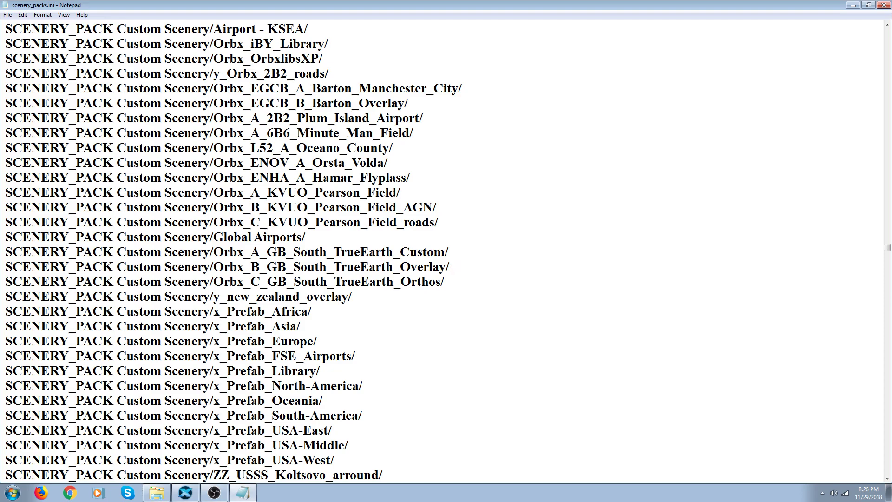
drag(453, 268, 275, 268)
drag(450, 267, 2, 272)
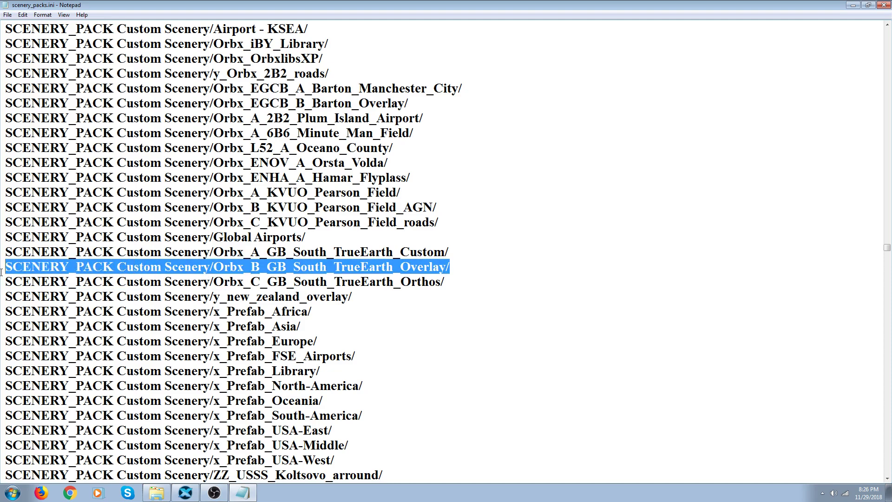
right_click(29, 266)
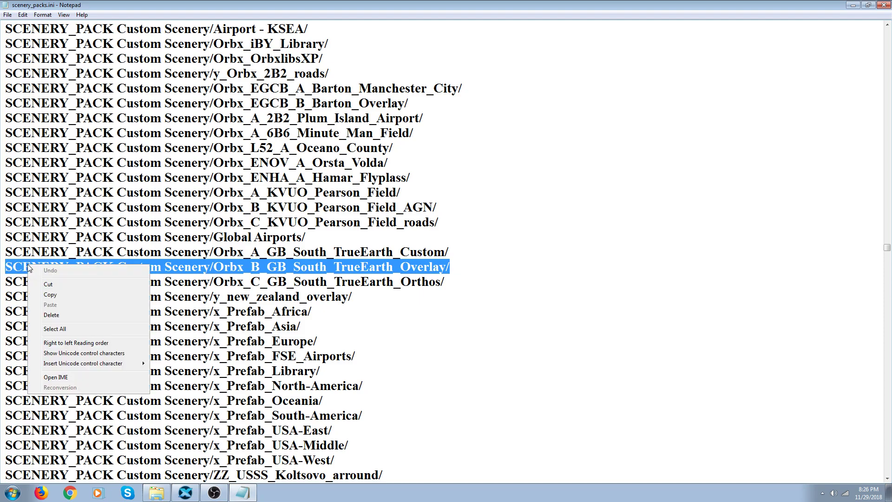
click(48, 285)
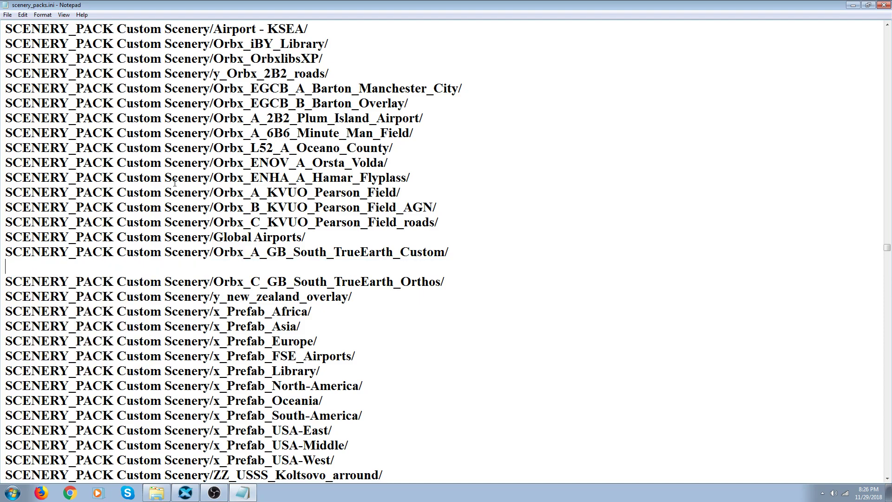
Paste the Overlay entry on a new line directly below Airport - KSEA.
scroll(244, 132, up, 2)
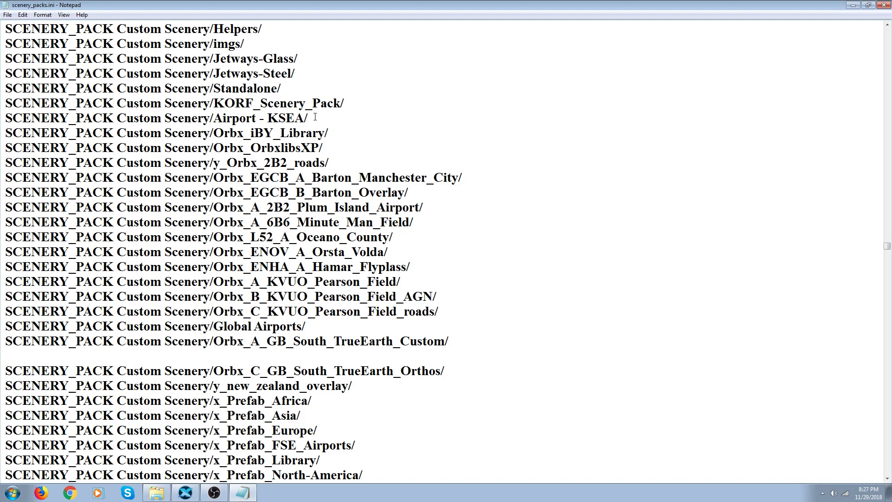
key(Return)
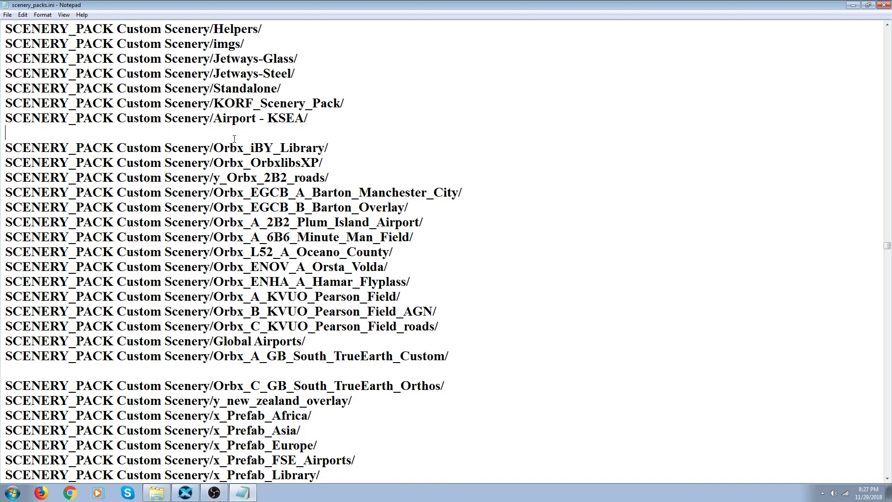
right_click(235, 139)
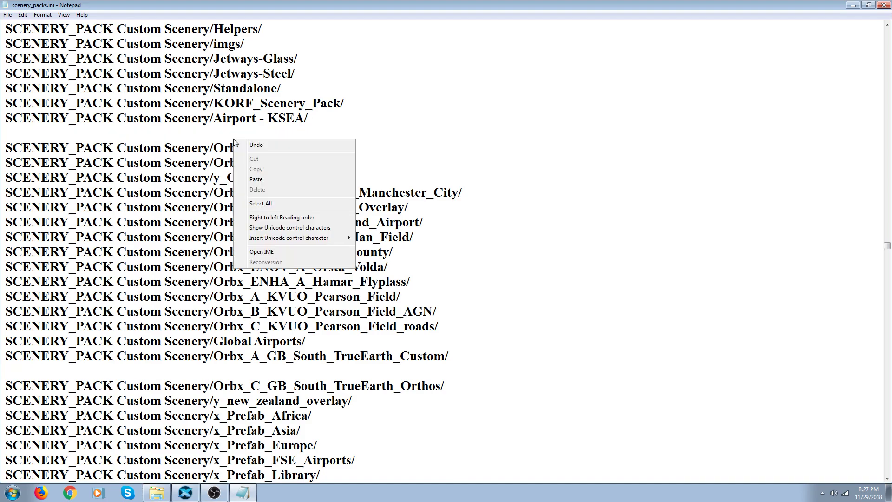
click(255, 180)
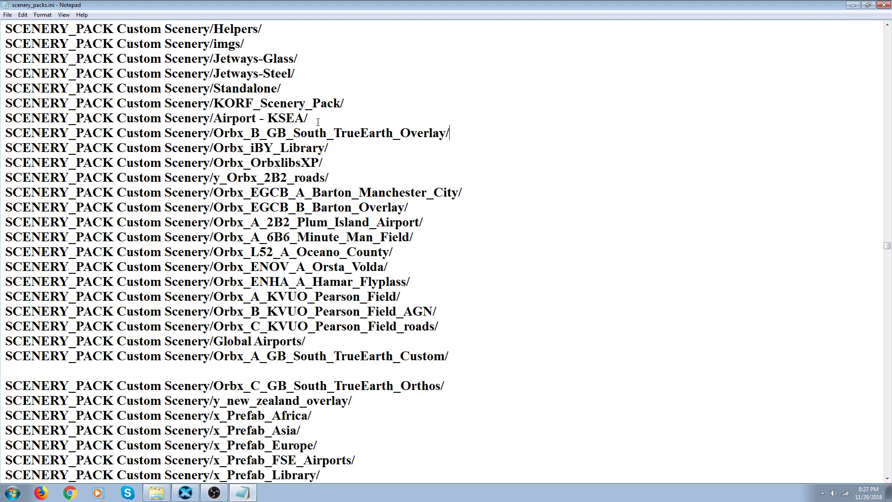
scroll(245, 119, up, 5)
scroll(246, 126, down, 7)
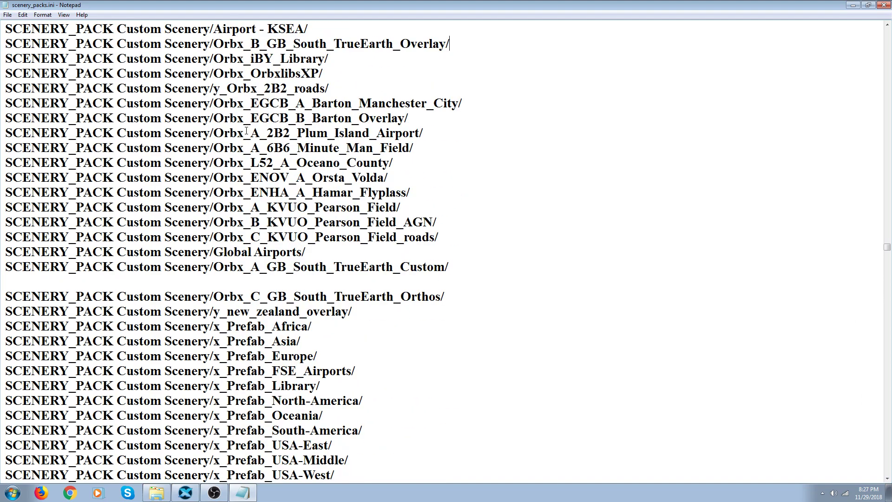
scroll(246, 132, up, 2)
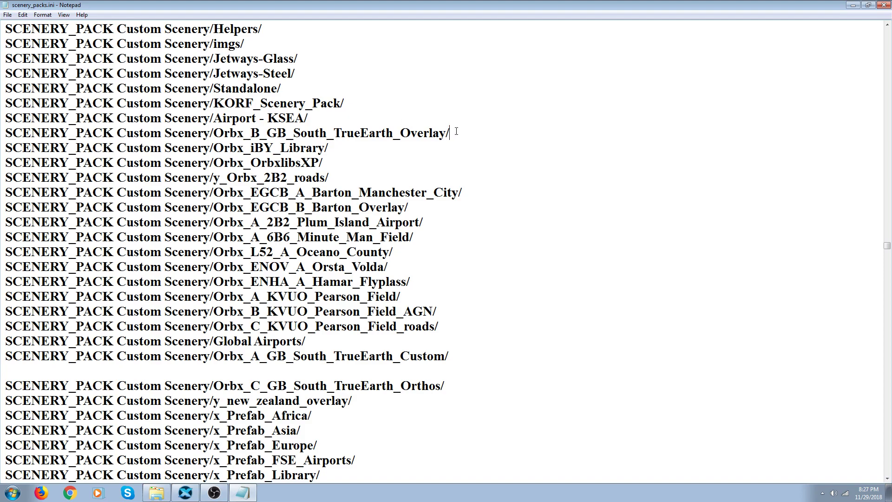
Cut the moved Overlay line and remove the empty line above Orbx_iBY_Library.
drag(456, 131, 4, 136)
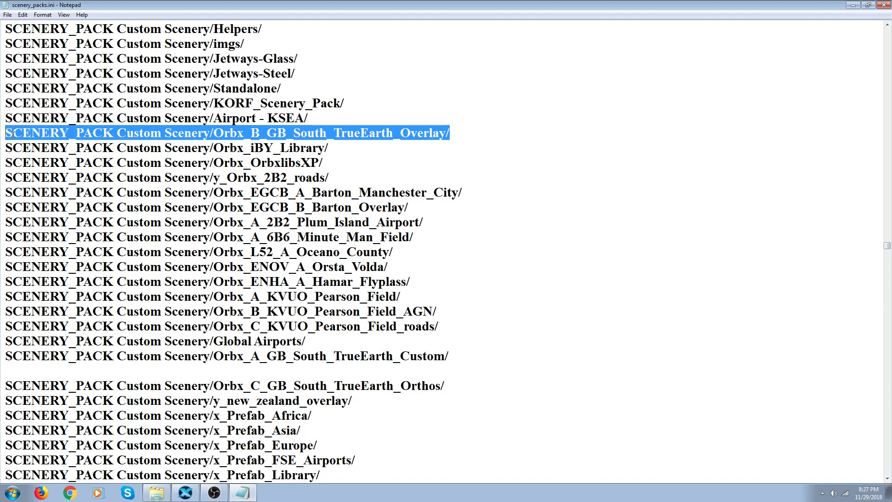
right_click(14, 133)
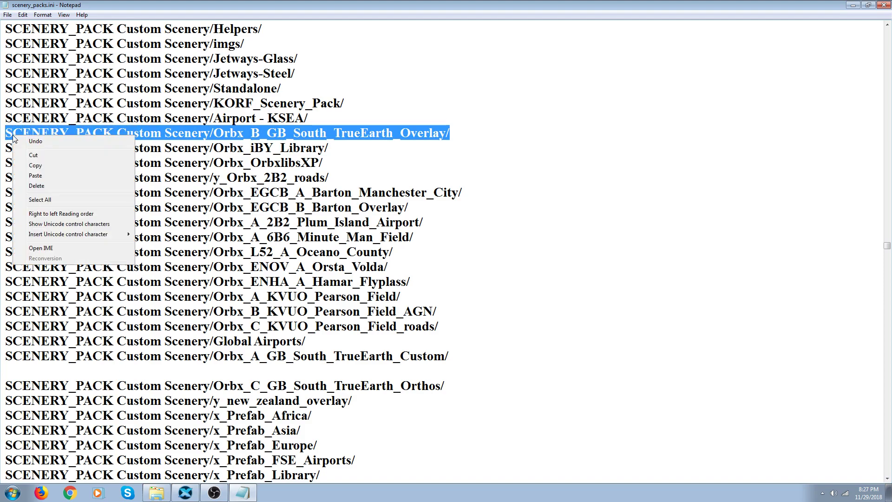
click(32, 157)
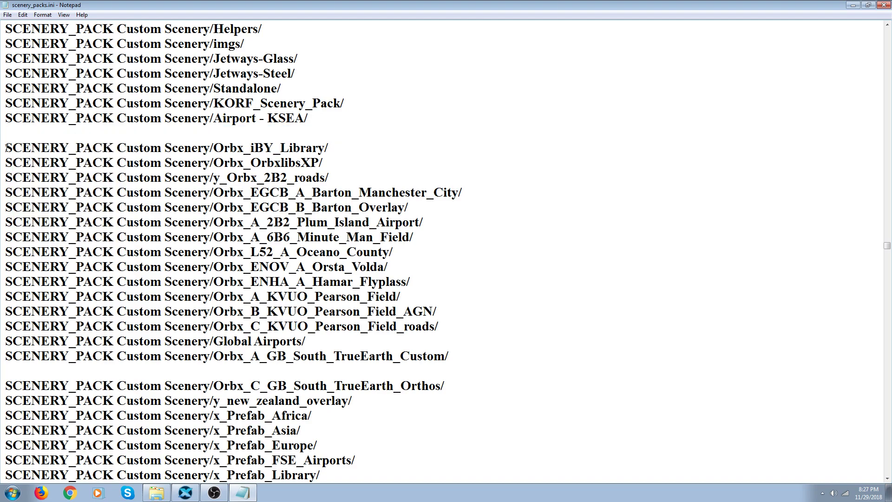
key(BackSpace)
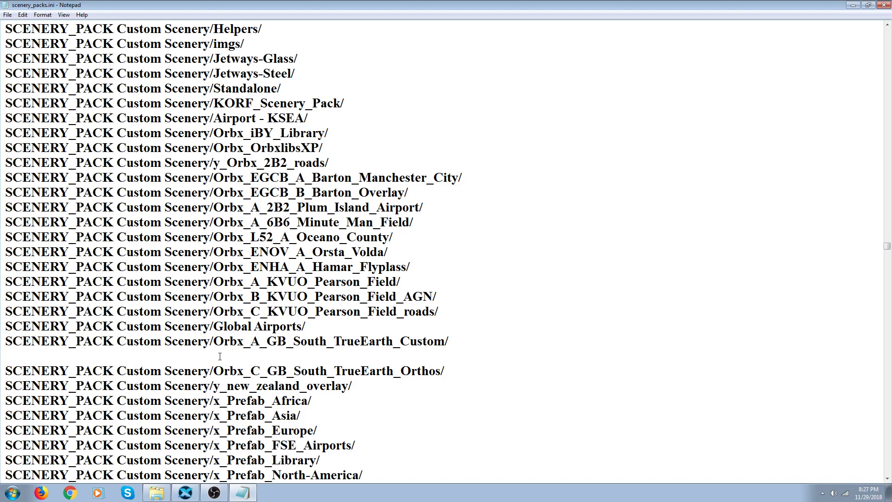
Paste the Overlay entry back into the gap between TrueEarth Custom and Orthos.
right_click(11, 357)
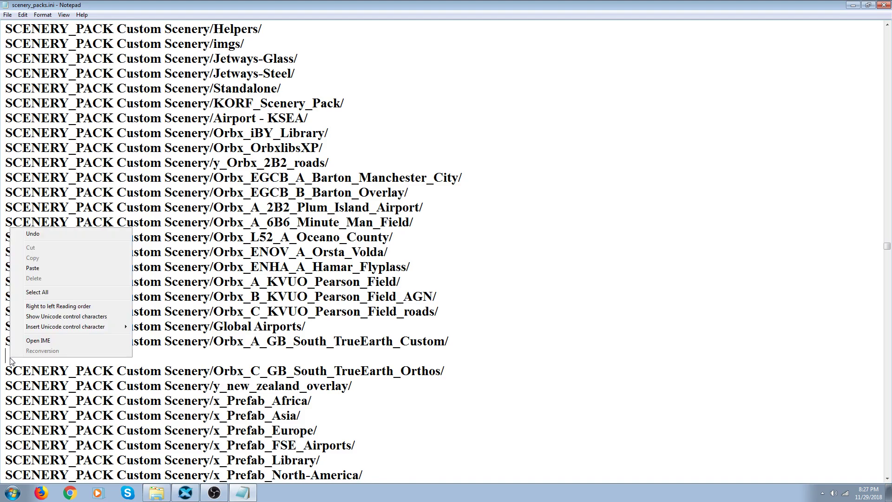
click(32, 268)
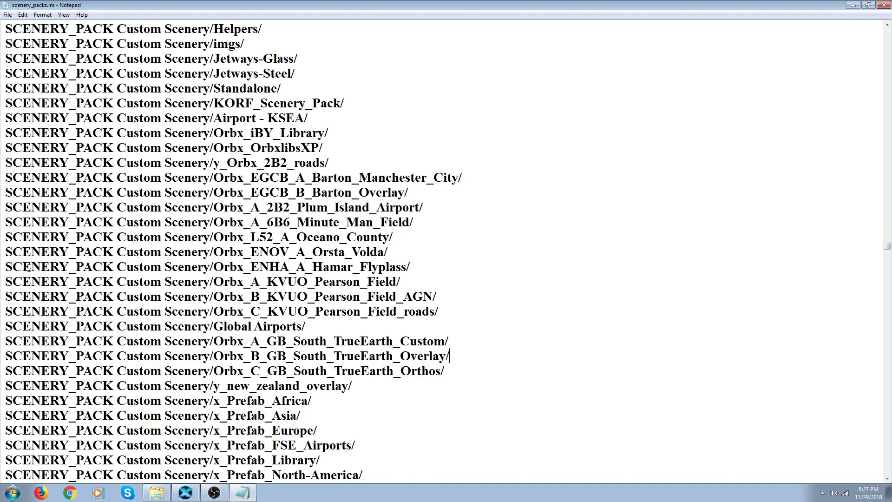
scroll(129, 282, down, 2)
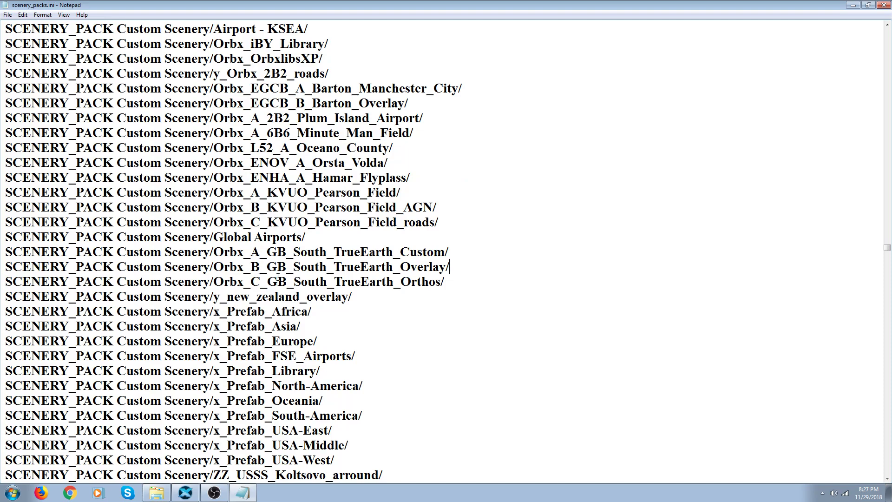
scroll(341, 309, down, 2)
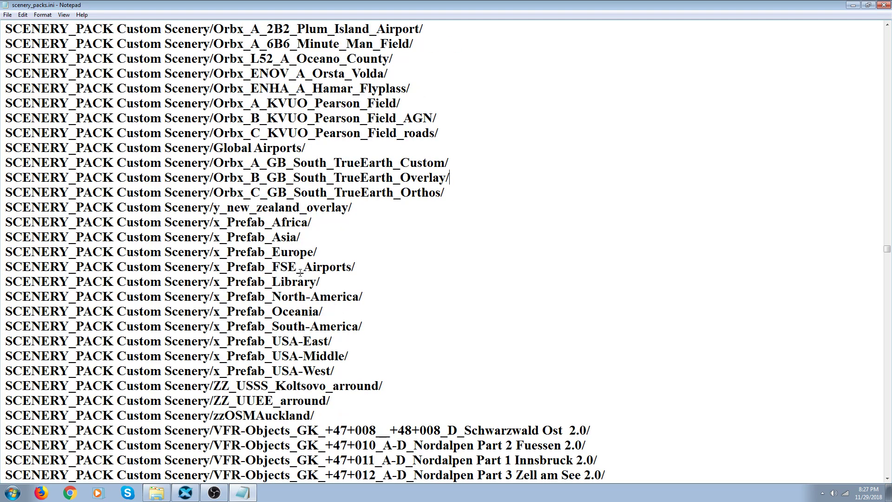
scroll(300, 272, down, 1)
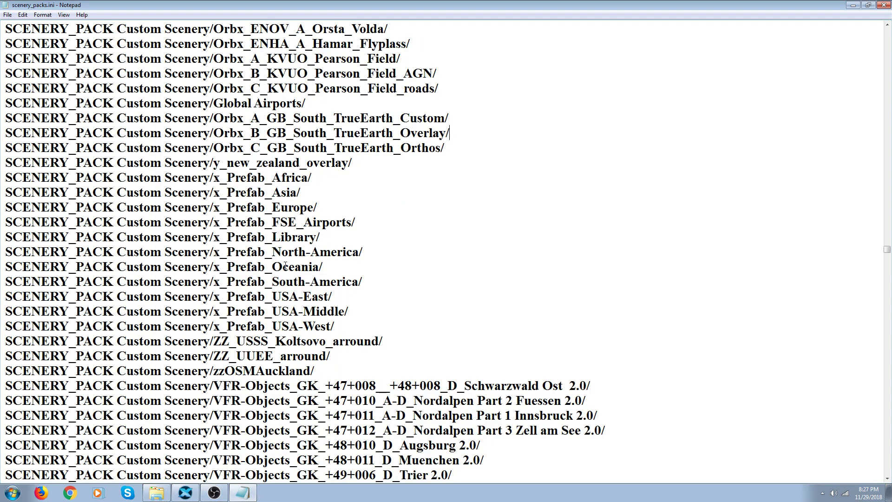
scroll(286, 266, down, 2)
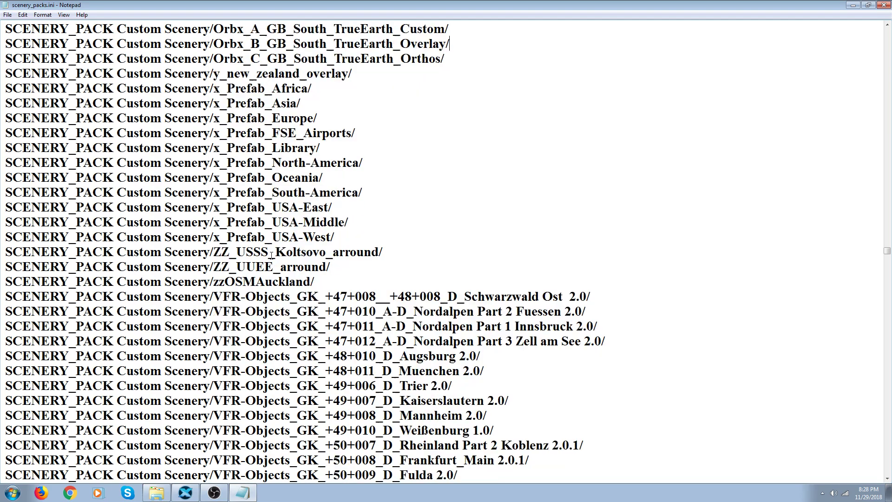
scroll(271, 254, down, 5)
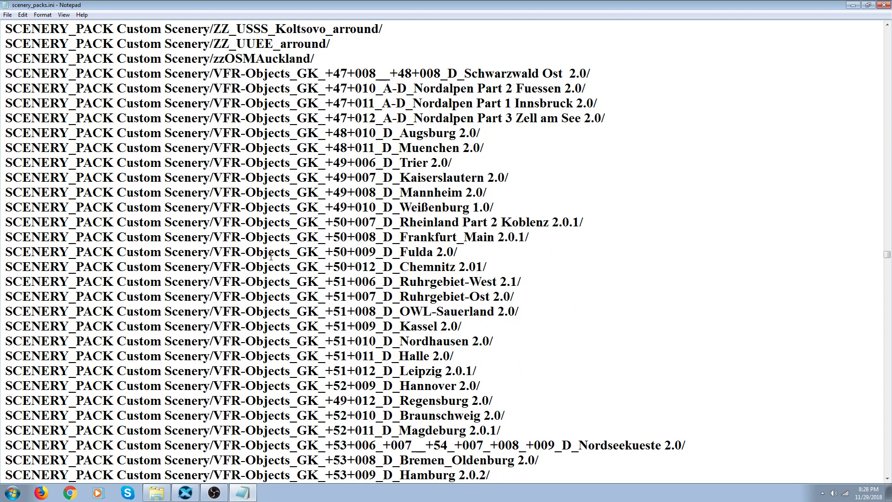
Scroll down through W2XP HD regions, orthophoto and zPhotoXP packs to zOrtho4XP_+36-082.
scroll(271, 257, down, 1)
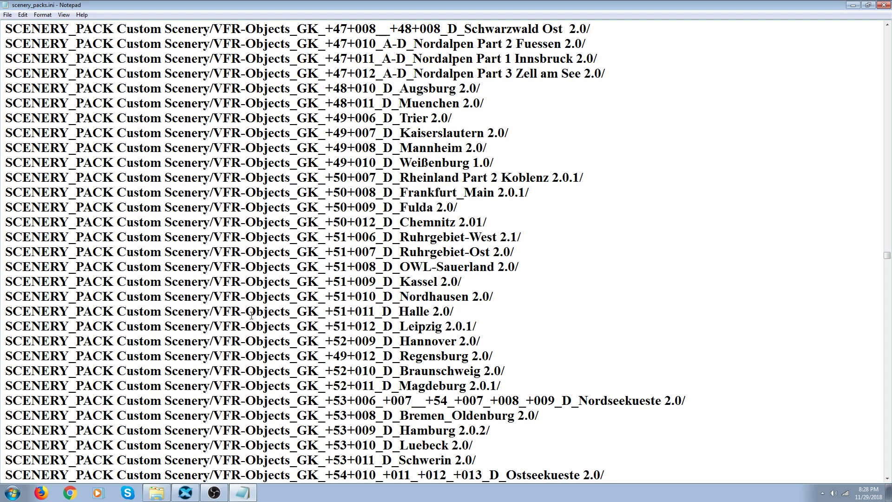
scroll(251, 315, down, 1)
scroll(252, 319, down, 1)
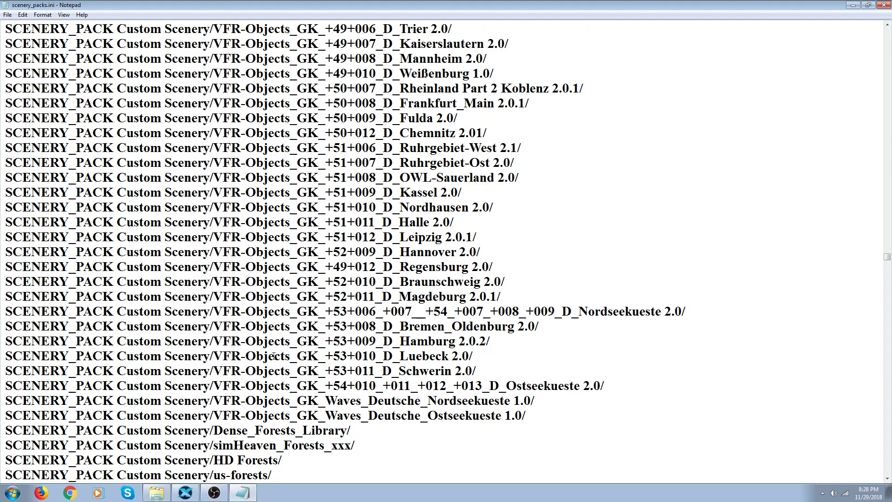
scroll(273, 356, up, 2)
scroll(277, 301, up, 3)
scroll(277, 301, down, 1)
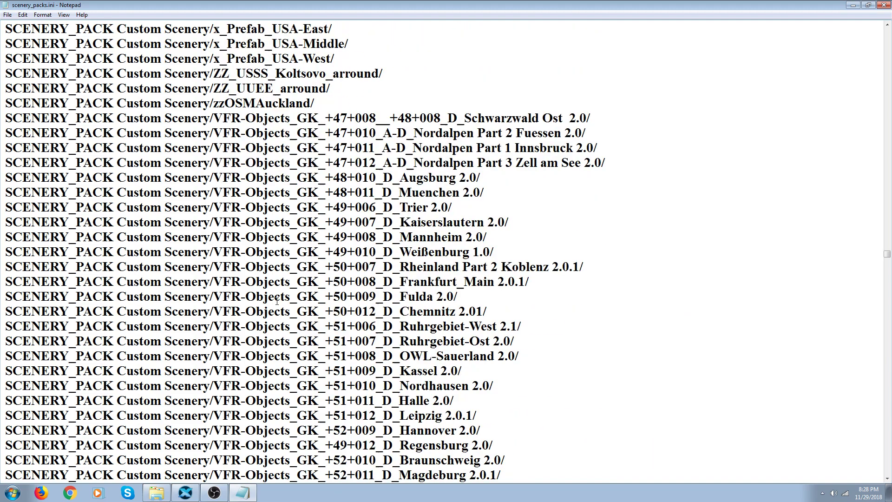
scroll(277, 302, down, 2)
scroll(277, 302, down, 3)
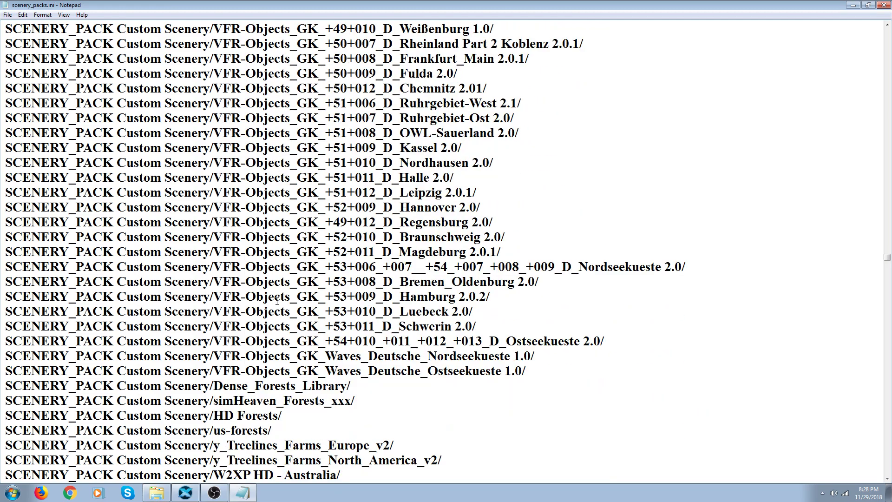
scroll(277, 302, down, 2)
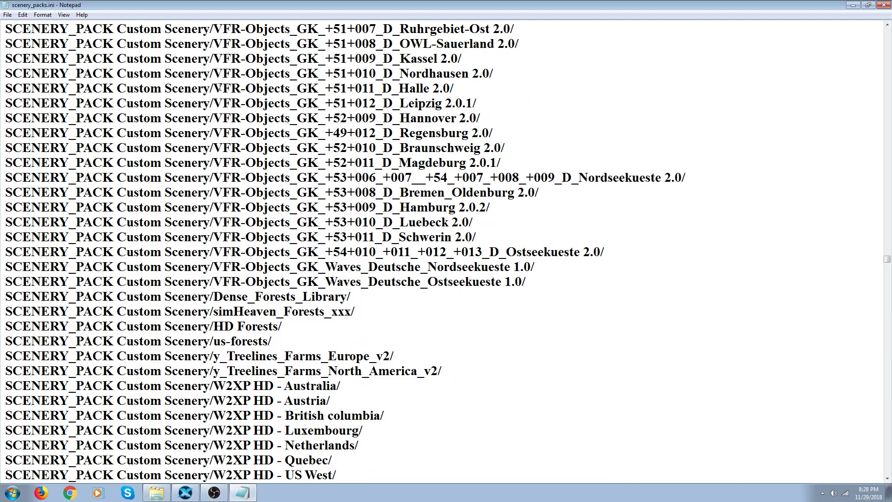
scroll(228, 187, down, 3)
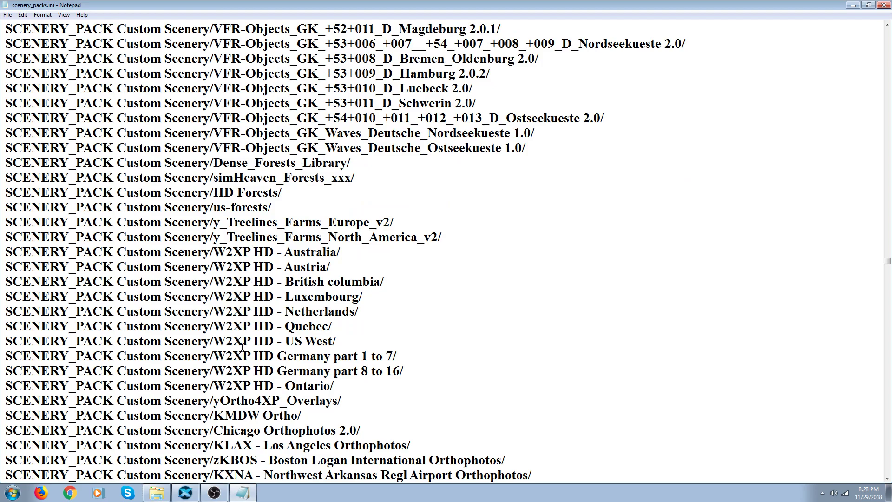
scroll(242, 347, down, 1)
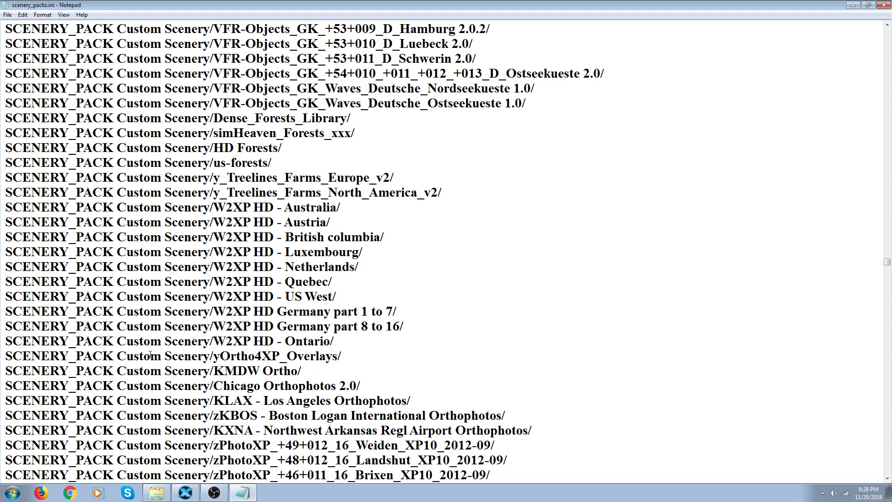
scroll(148, 356, down, 3)
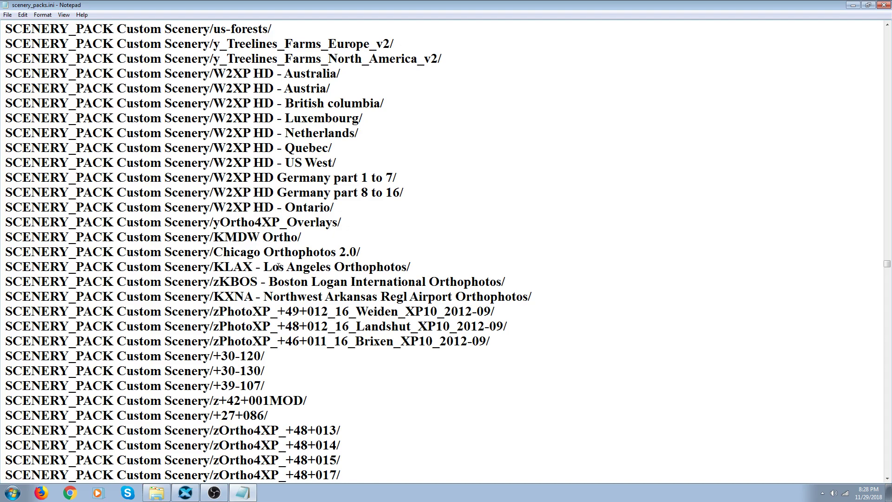
scroll(280, 282, down, 2)
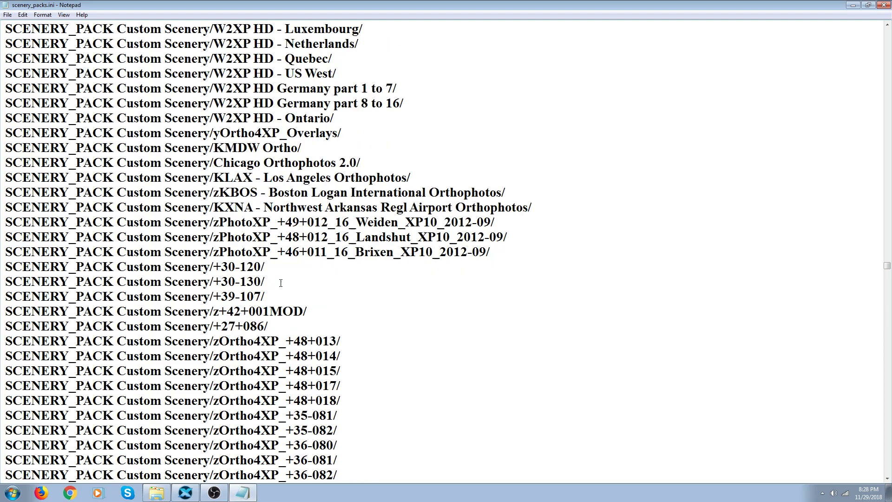
scroll(281, 283, down, 1)
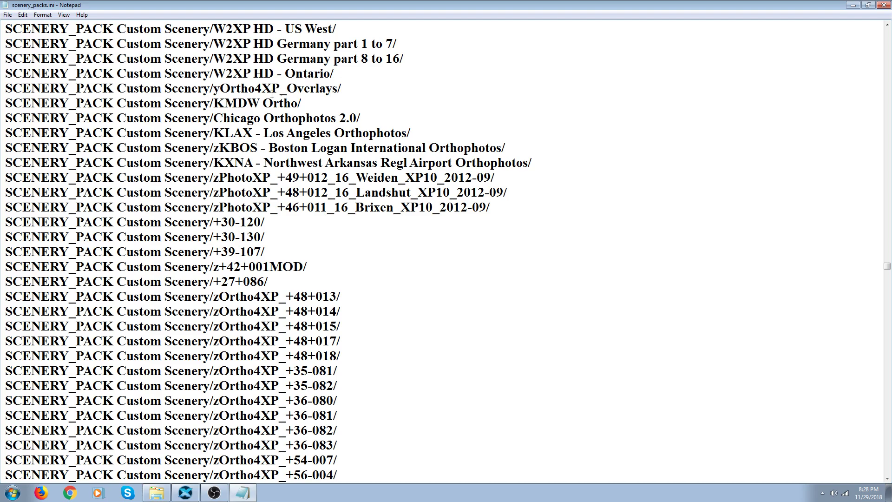
Scroll past the zOrtho4XP tiles to -33+115, UHD Alps Mesh and the final Uninstaller/ entry.
scroll(306, 88, down, 11)
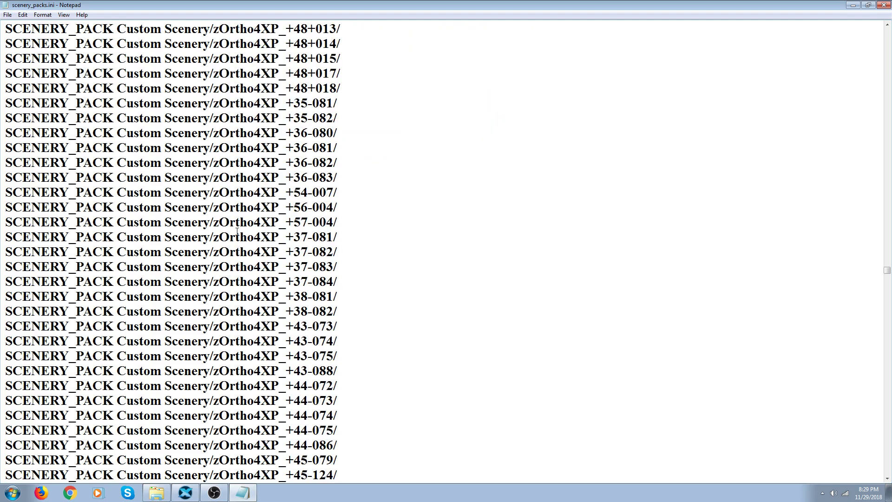
scroll(237, 231, down, 20)
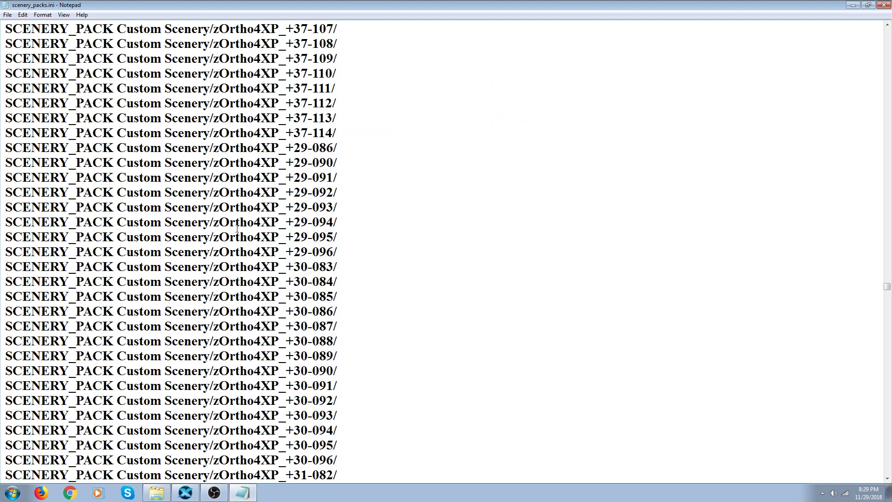
scroll(237, 228, down, 20)
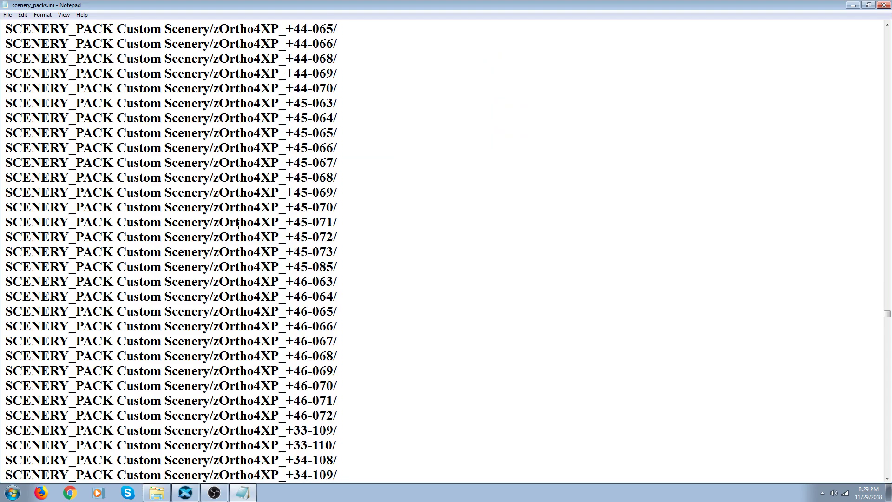
scroll(238, 225, down, 20)
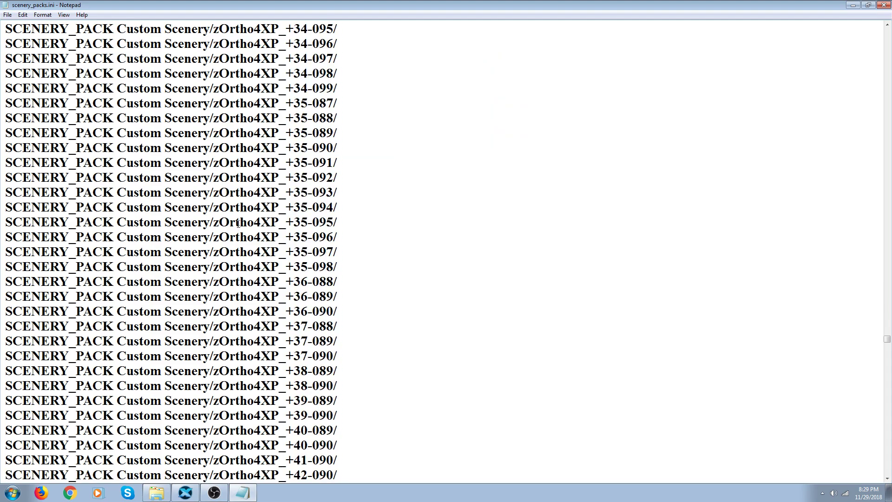
scroll(239, 224, down, 20)
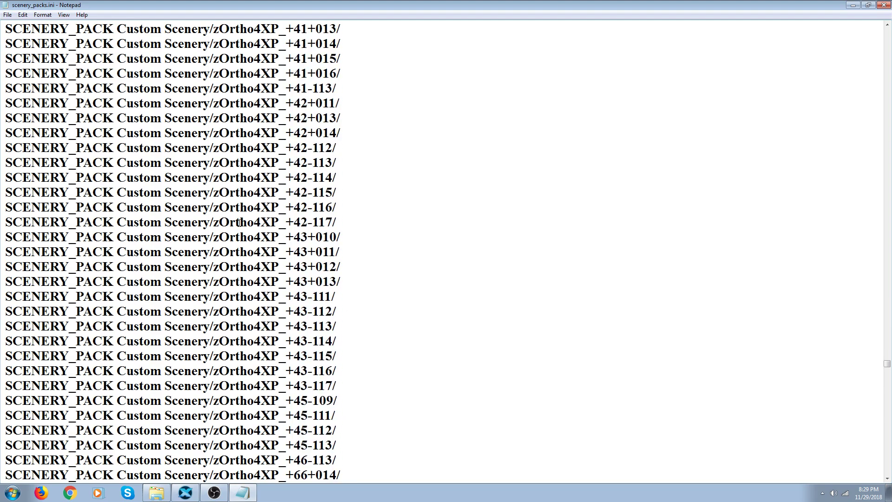
scroll(238, 223, down, 20)
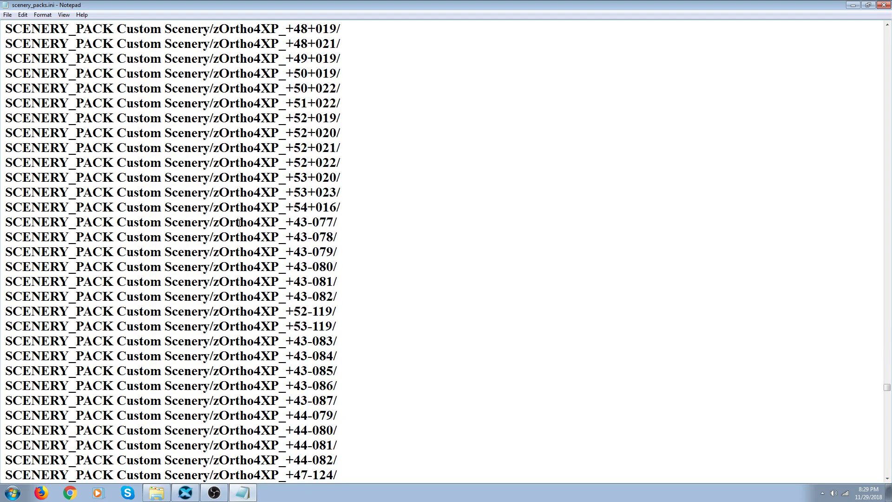
scroll(238, 223, down, 20)
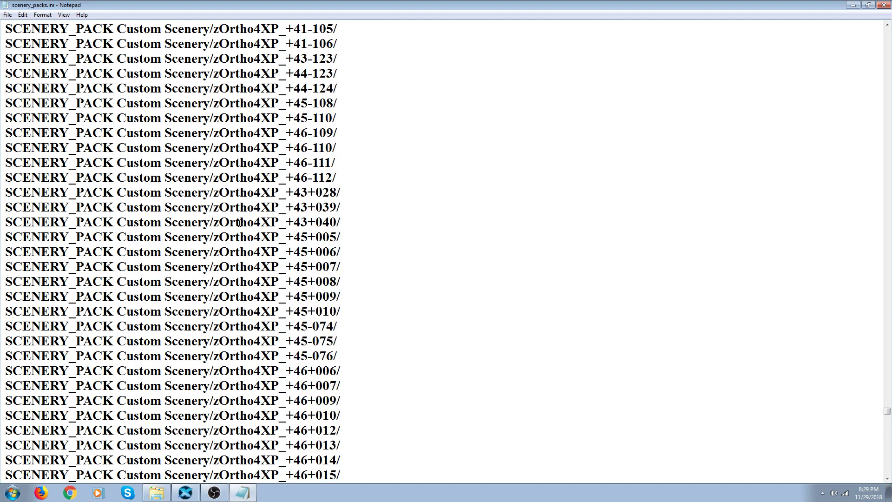
scroll(238, 223, down, 20)
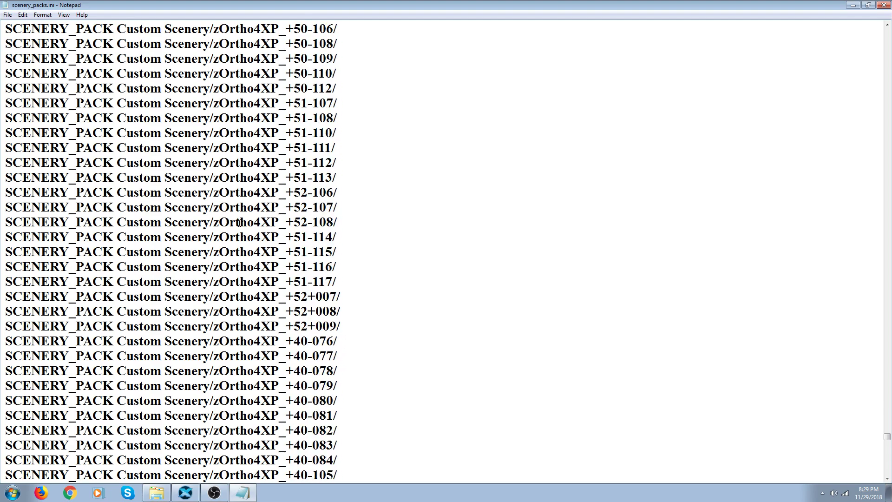
scroll(238, 223, down, 20)
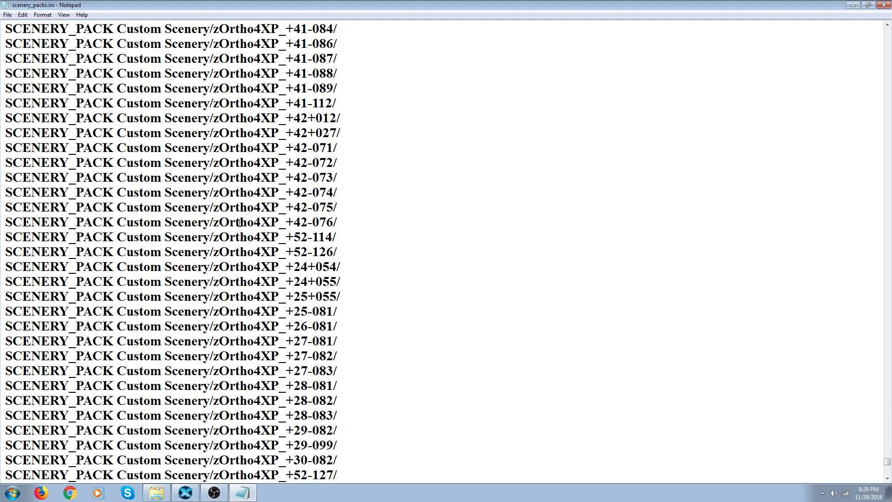
scroll(239, 223, down, 4)
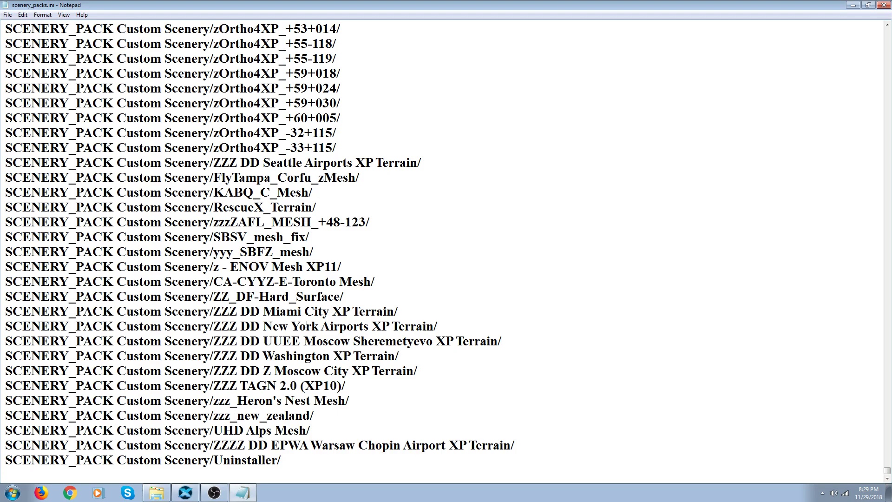
Scroll and drag the scrollbar back up to yOrtho4XP_Overlays beneath the W2XP HD regions.
scroll(307, 325, up, 3)
scroll(299, 319, down, 3)
scroll(293, 325, up, 7)
scroll(292, 328, down, 2)
scroll(292, 328, down, 5)
scroll(293, 328, up, 1)
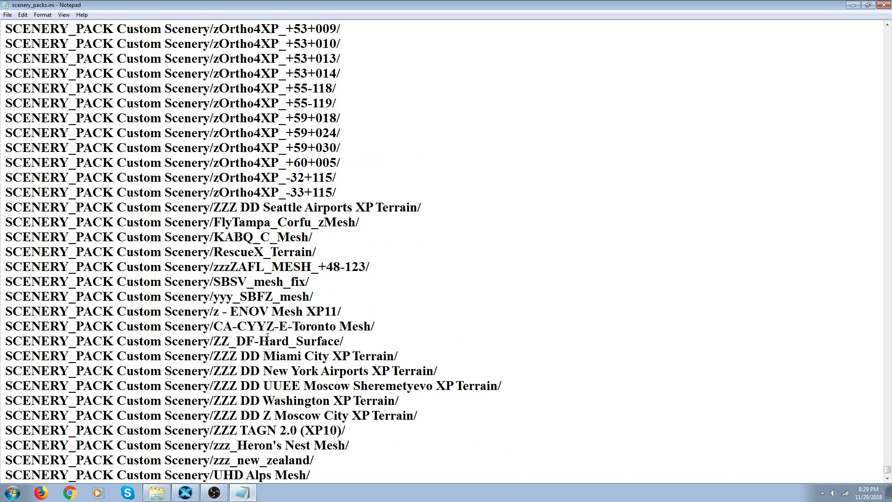
scroll(268, 337, up, 16)
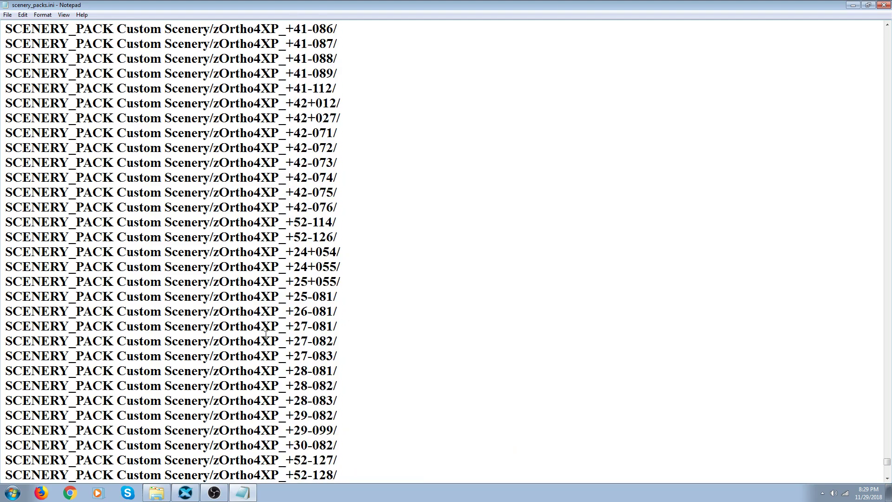
scroll(267, 333, up, 16)
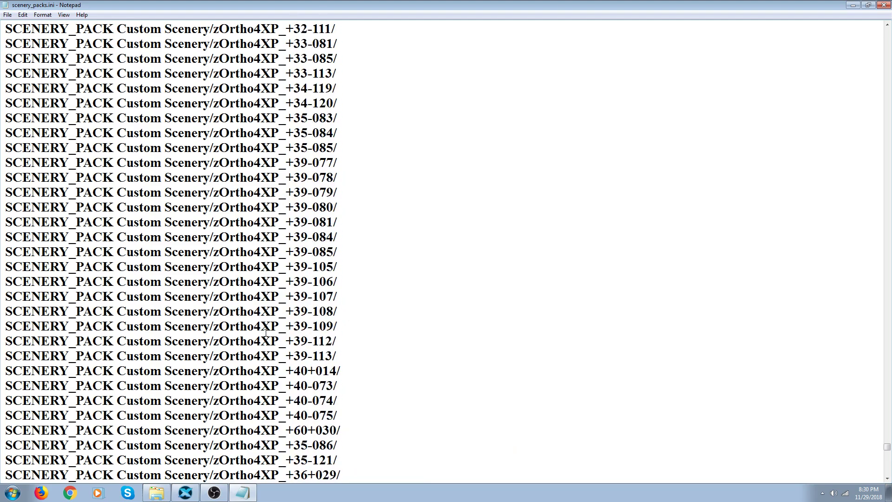
scroll(266, 334, up, 20)
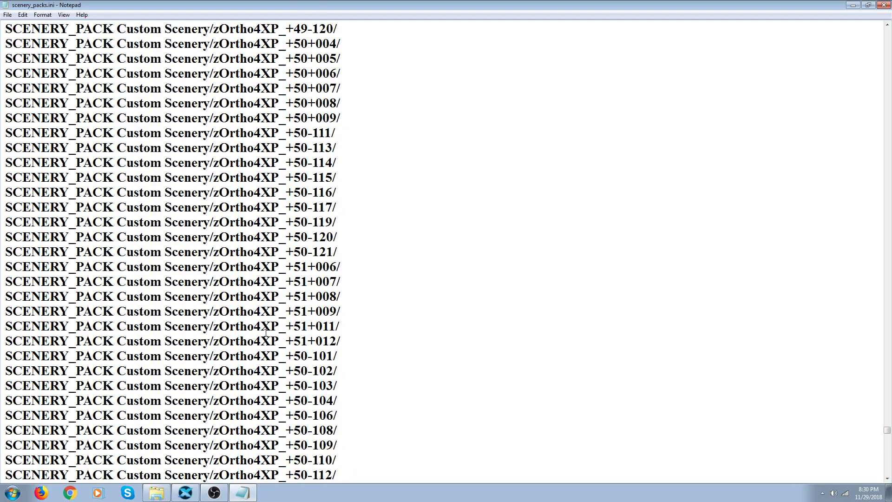
scroll(266, 332, up, 20)
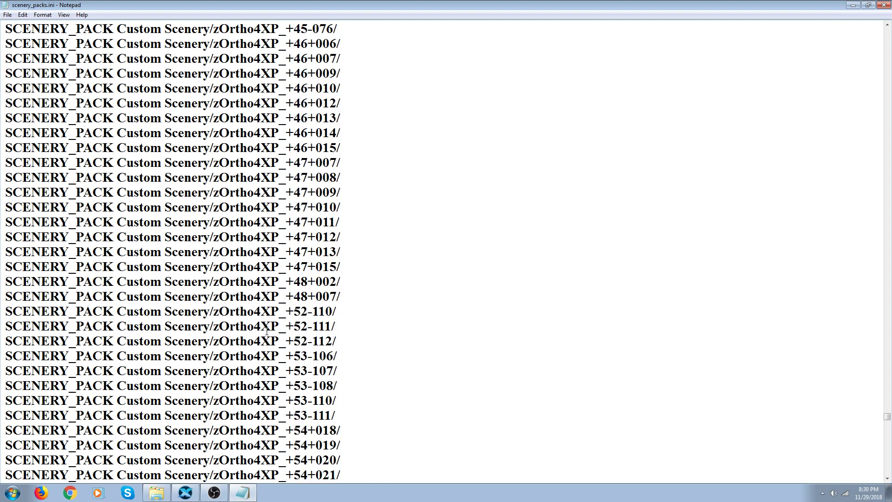
scroll(267, 332, up, 20)
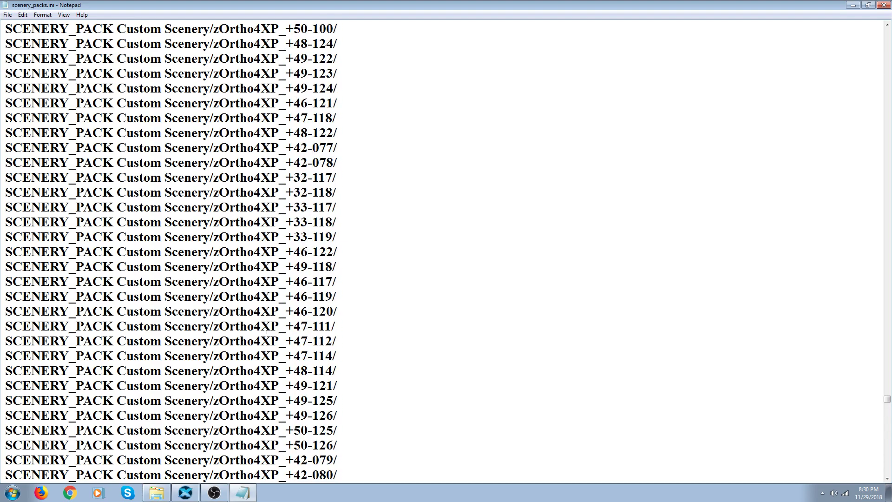
scroll(266, 331, up, 20)
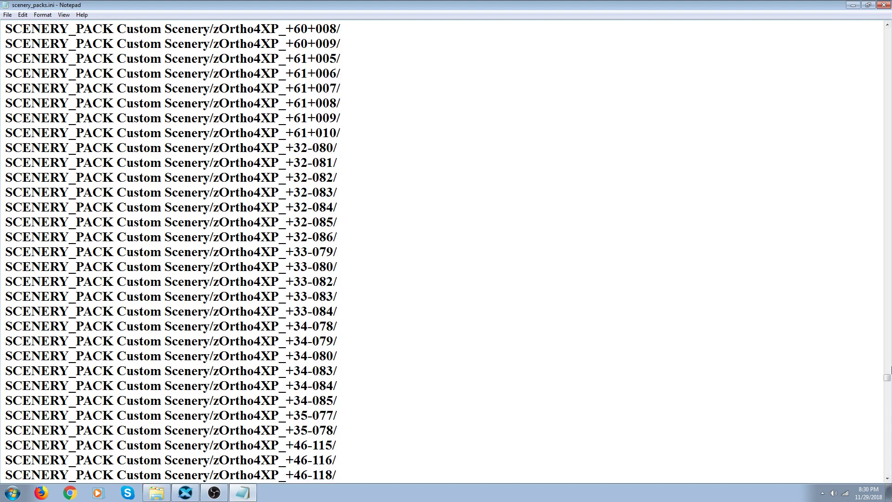
drag(886, 378, 865, 267)
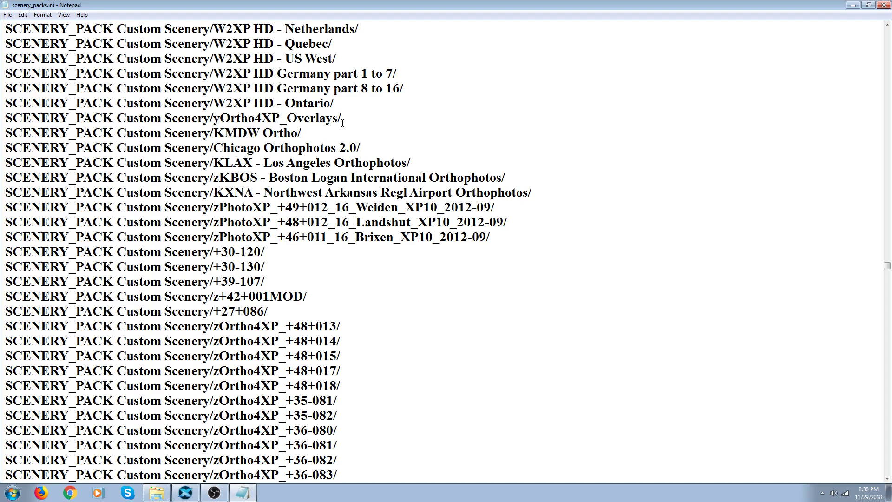
Scroll up past VFR-Objects and Prefab to confirm Global Airports above TrueEarth Custom, Overlay, Orthos.
scroll(276, 118, up, 1)
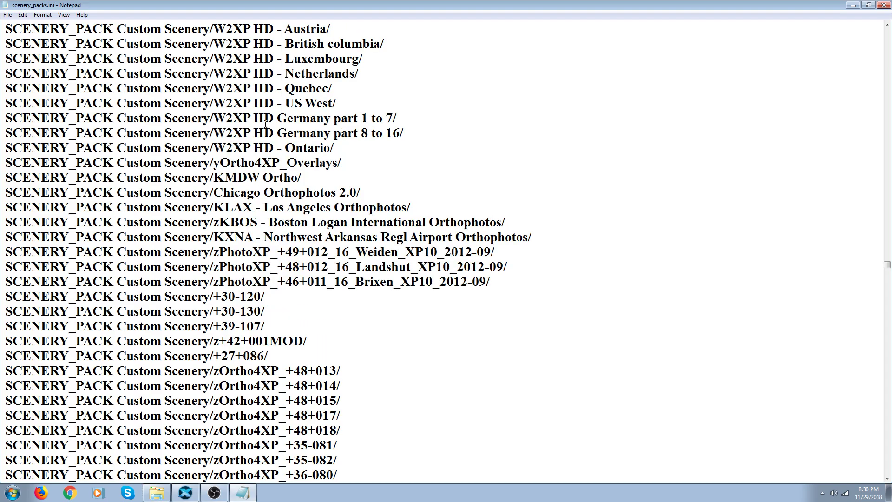
scroll(255, 124, up, 2)
scroll(255, 124, up, 3)
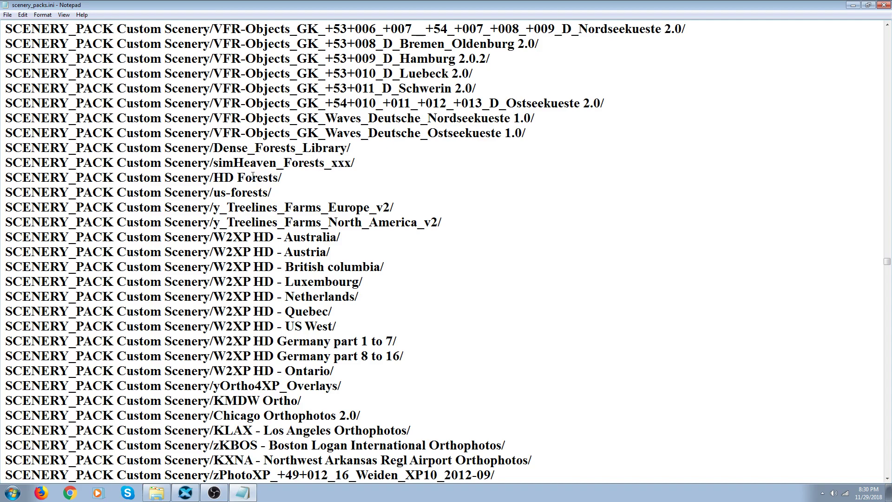
scroll(253, 179, up, 7)
scroll(252, 174, up, 11)
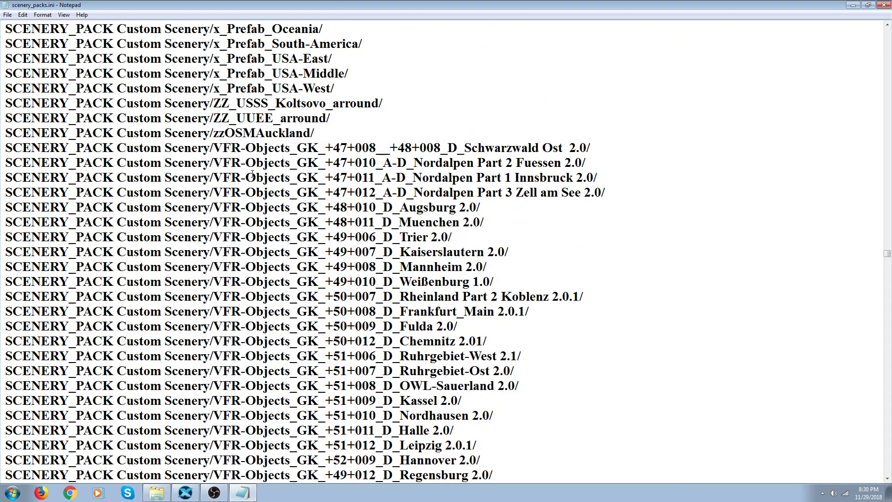
scroll(252, 174, up, 2)
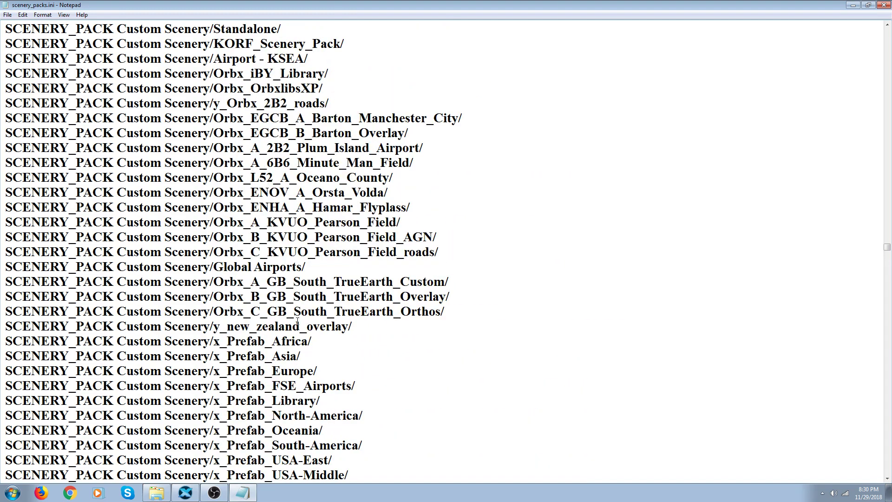
scroll(259, 235, up, 15)
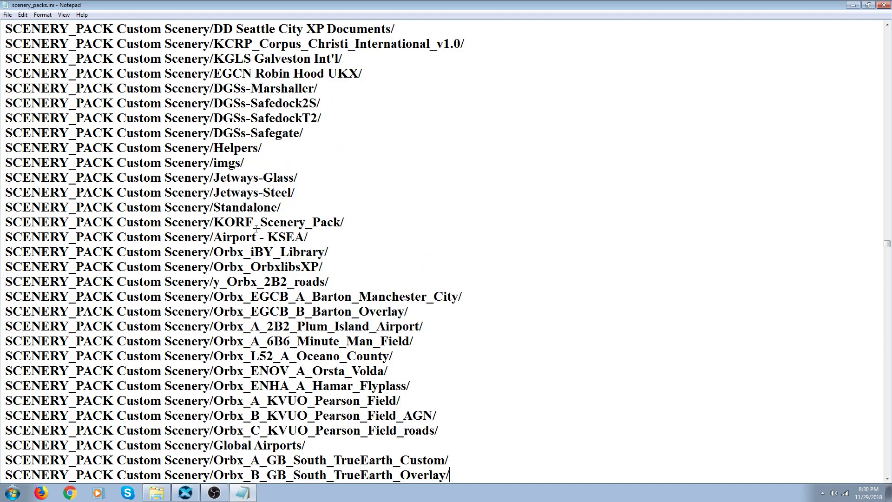
scroll(256, 228, up, 3)
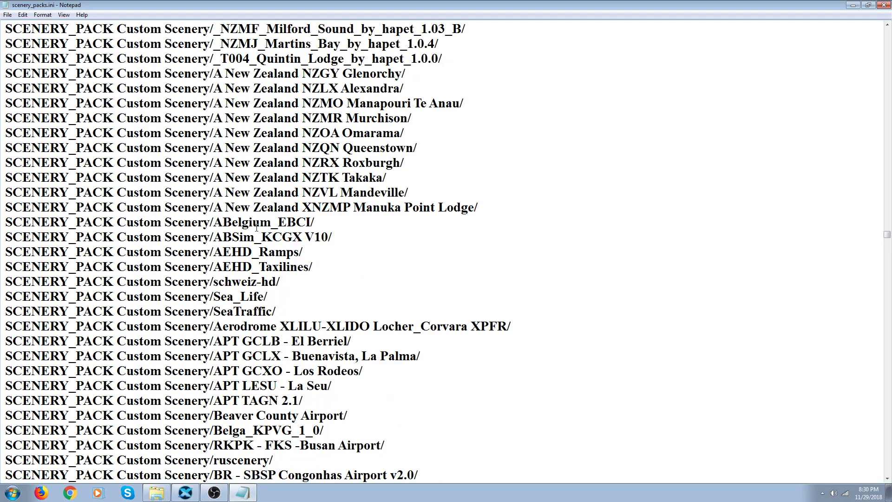
scroll(256, 228, down, 12)
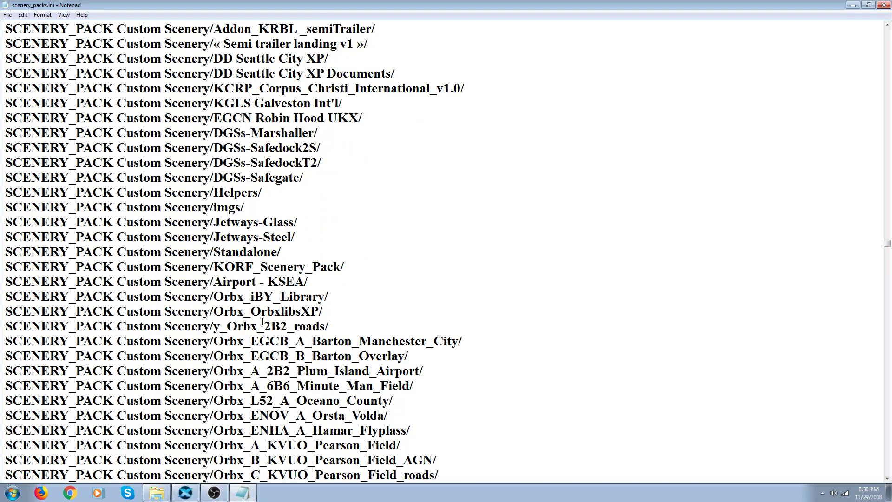
scroll(256, 314, down, 4)
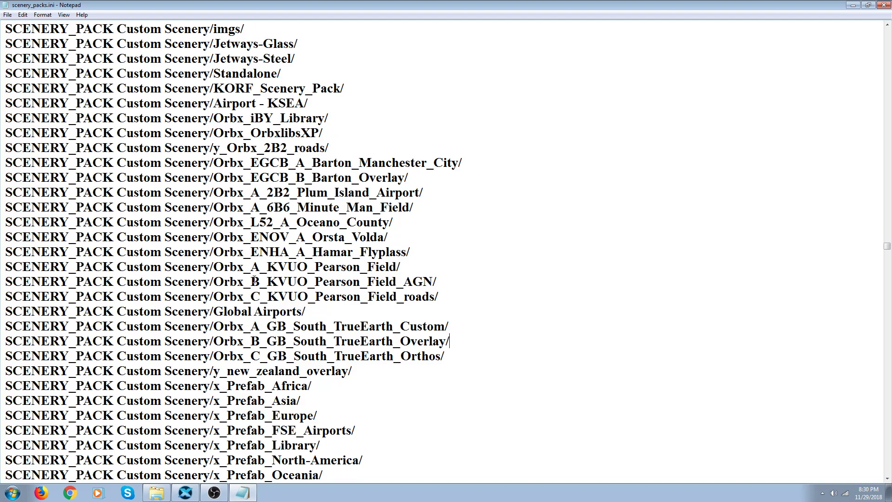
scroll(249, 315, down, 1)
scroll(250, 322, up, 1)
scroll(250, 280, up, 1)
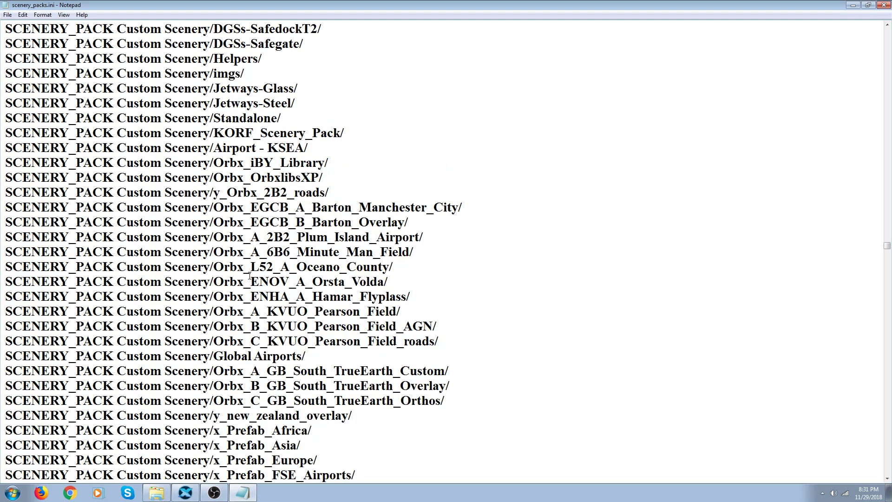
scroll(250, 276, up, 1)
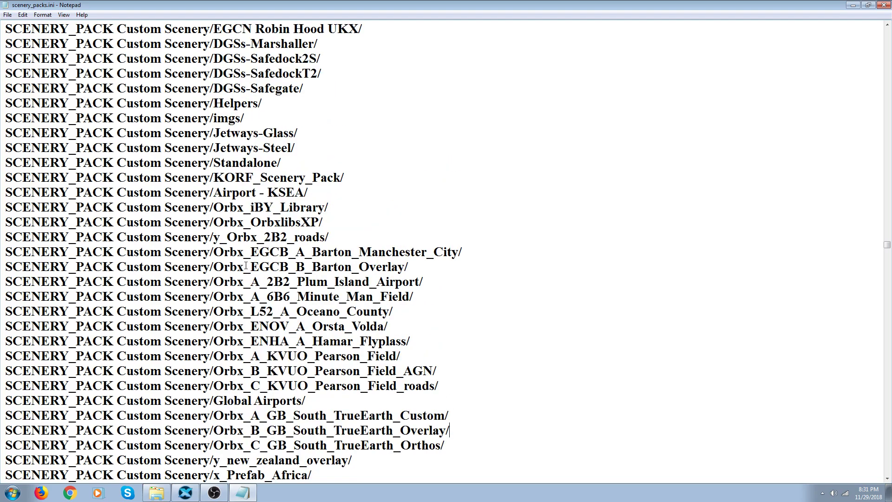